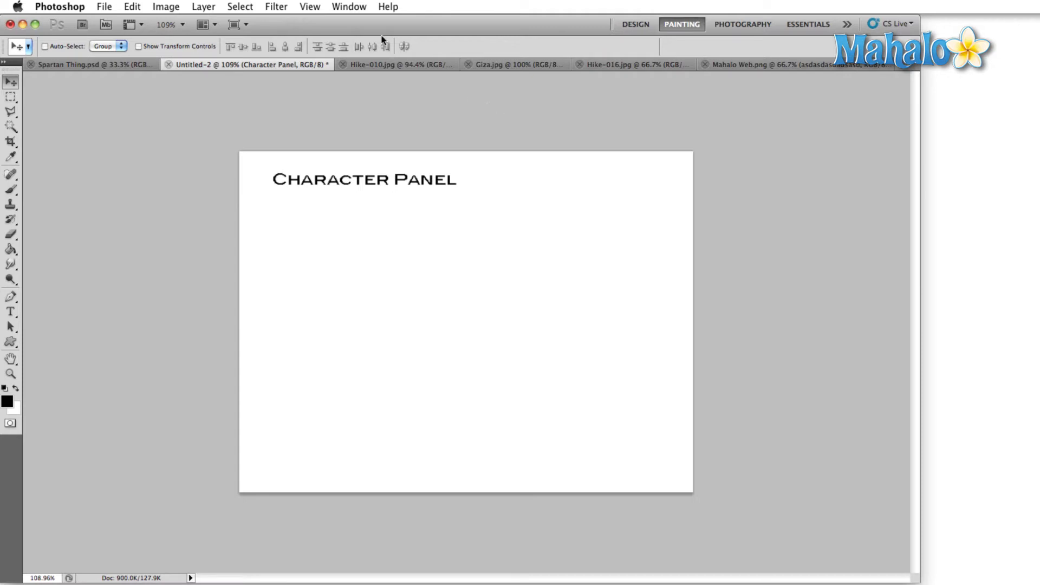
# Open the Character panel from the Window menu, showing BlairMdITC TT Medium at 10 pt
pyautogui.click(360, 9)
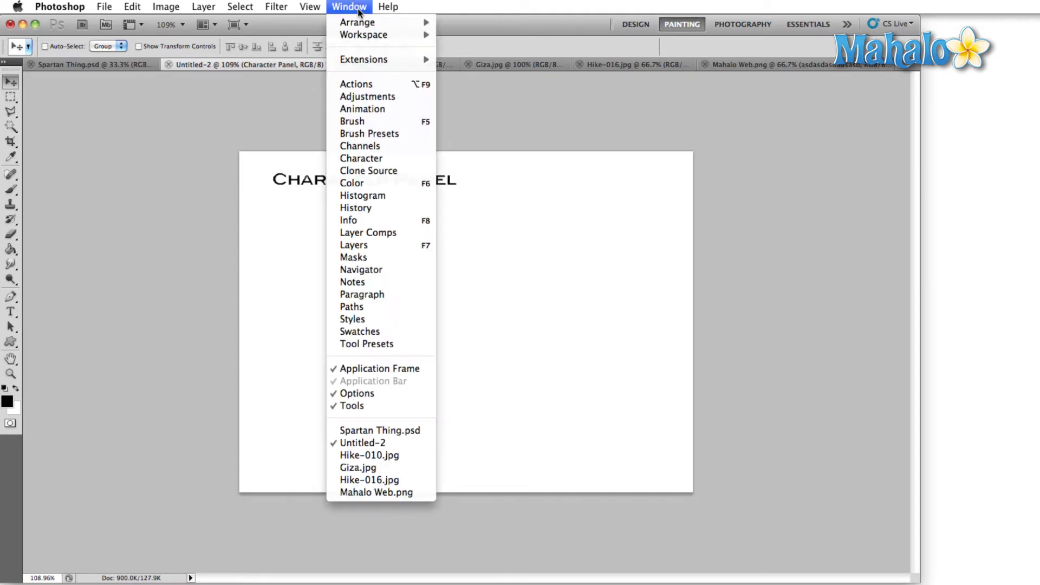
pyautogui.click(377, 161)
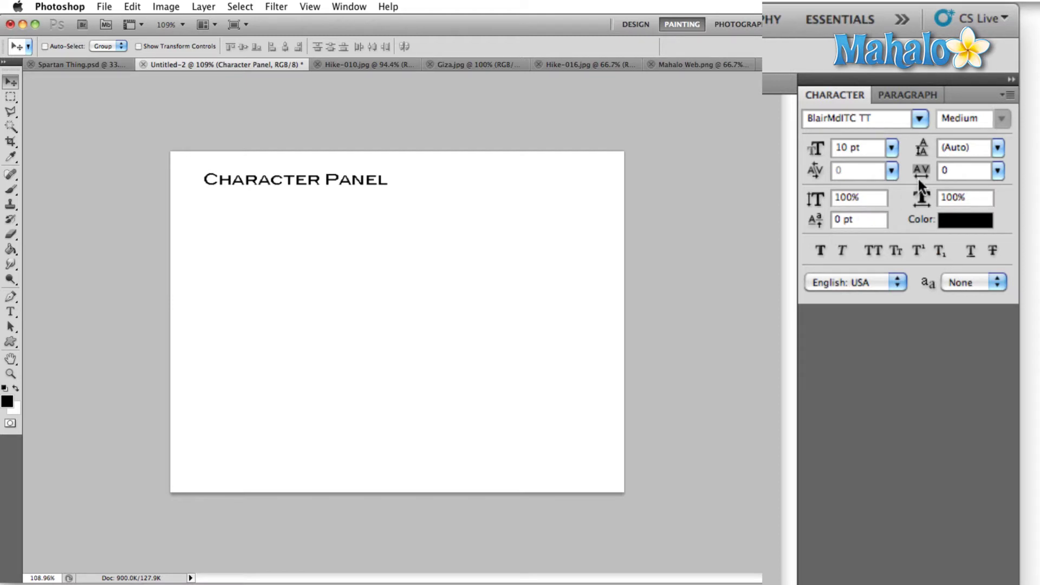
# Try Chaparral Pro on the heading, then set it to Trajan Pro and glance at the Paragraph tab
pyautogui.click(916, 120)
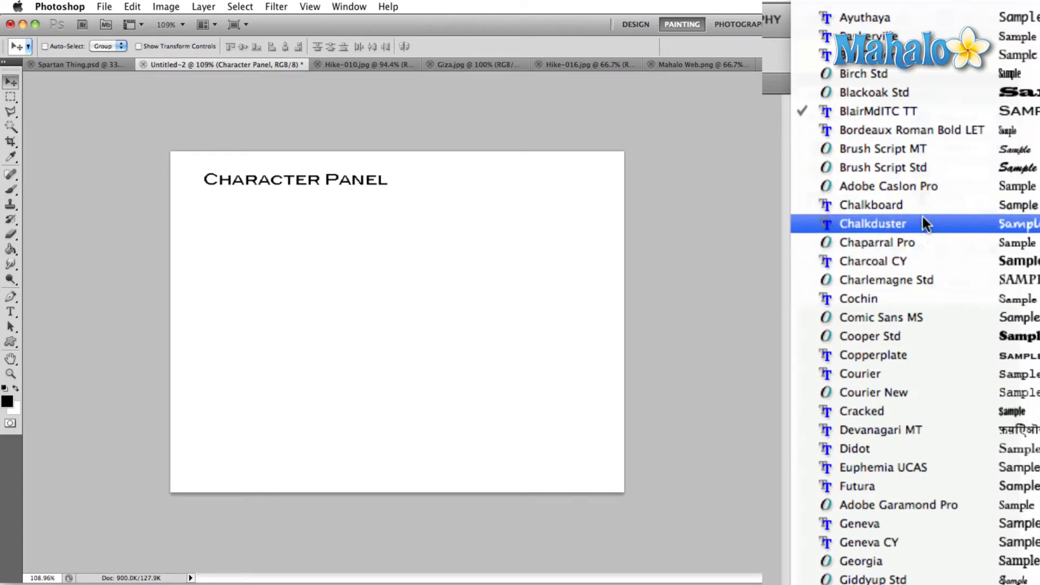
pyautogui.click(924, 238)
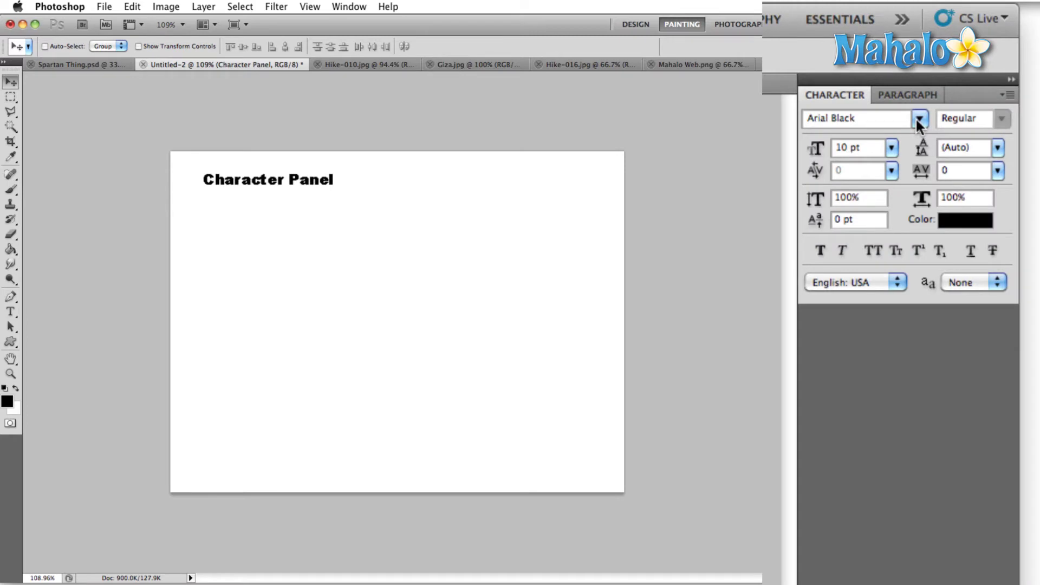
pyautogui.click(918, 120)
pyautogui.scroll(-10, 930, 523)
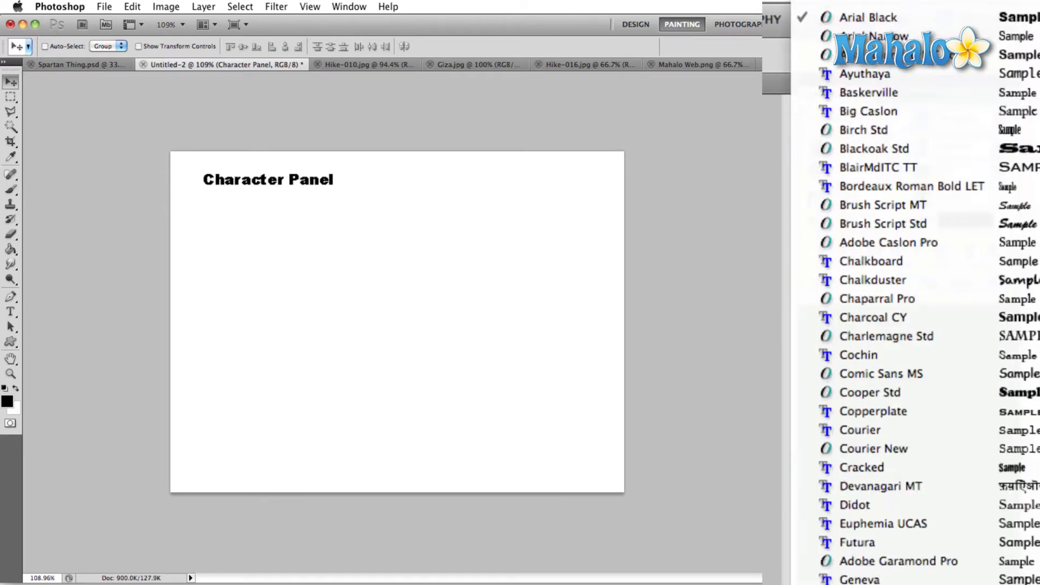
pyautogui.click(888, 546)
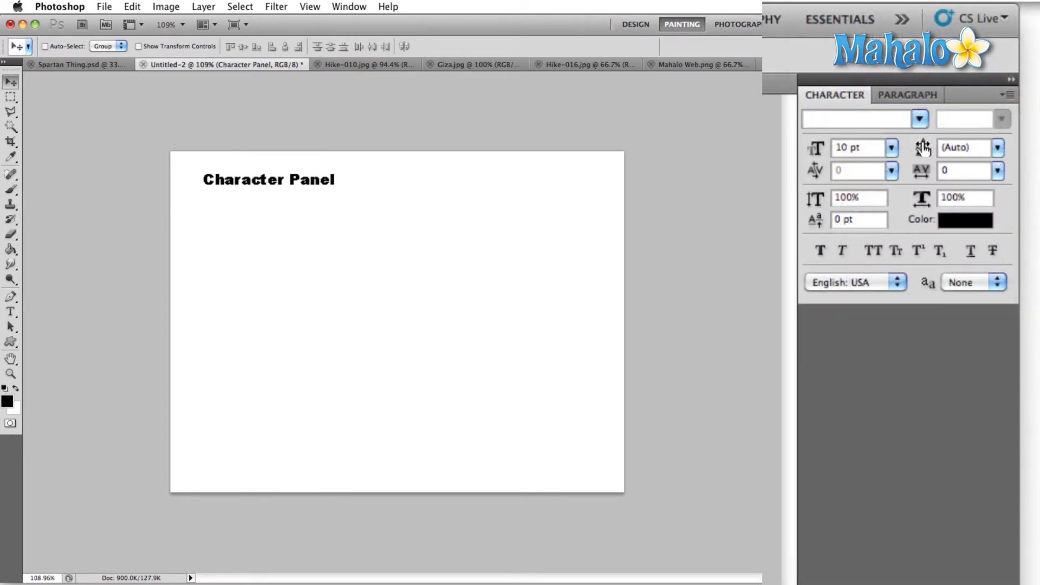
pyautogui.click(908, 96)
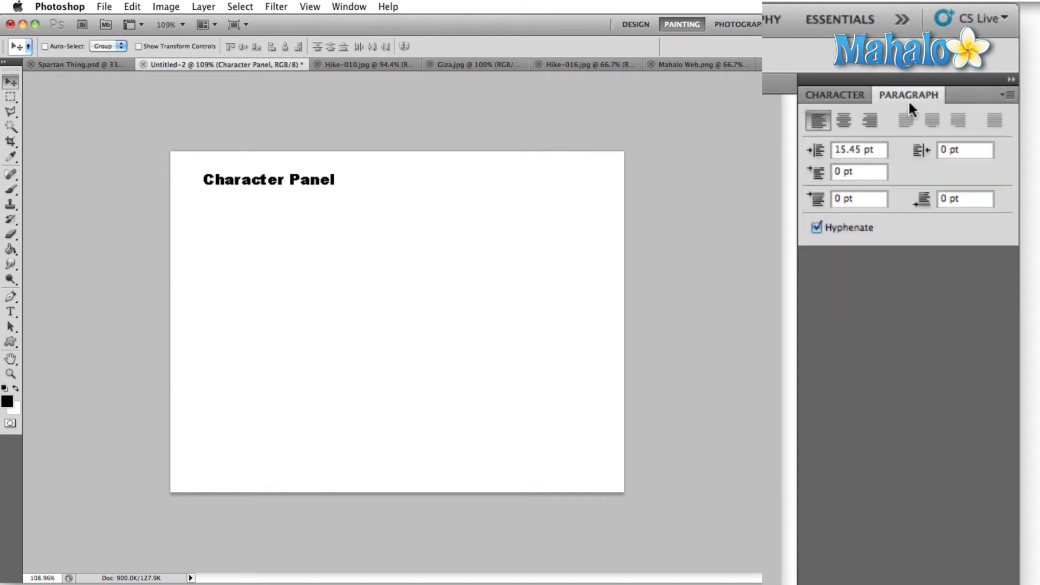
pyautogui.click(832, 94)
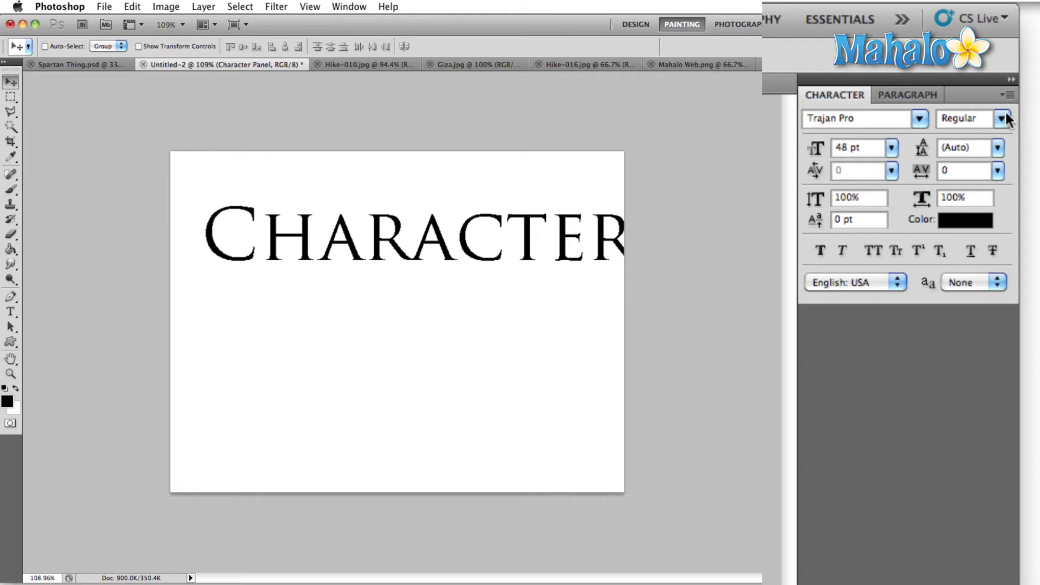
# Set the Character Panel heading to 18 pt in Trajan Pro Bold
pyautogui.click(891, 146)
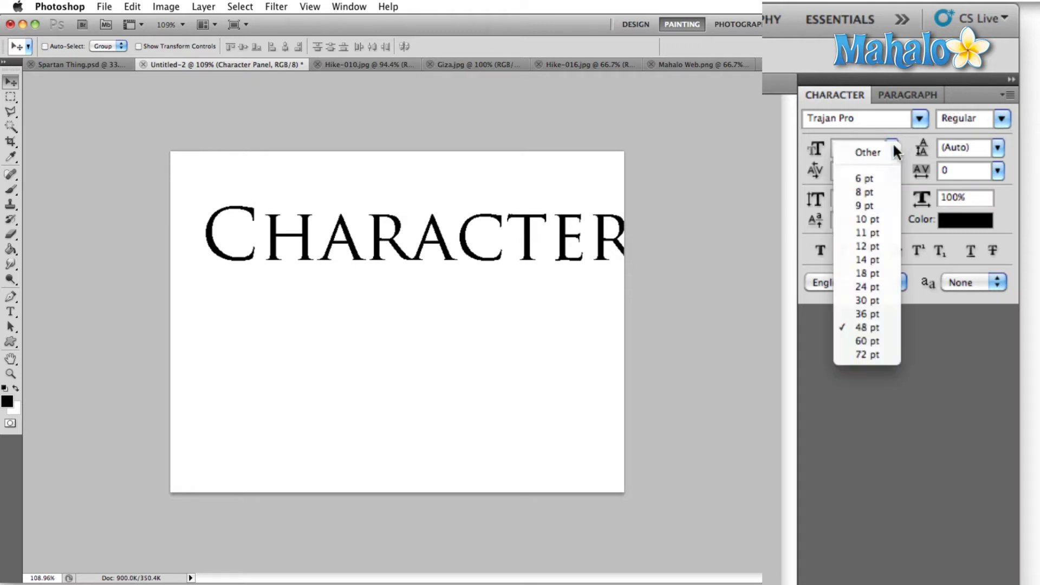
pyautogui.click(869, 273)
pyautogui.click(1001, 118)
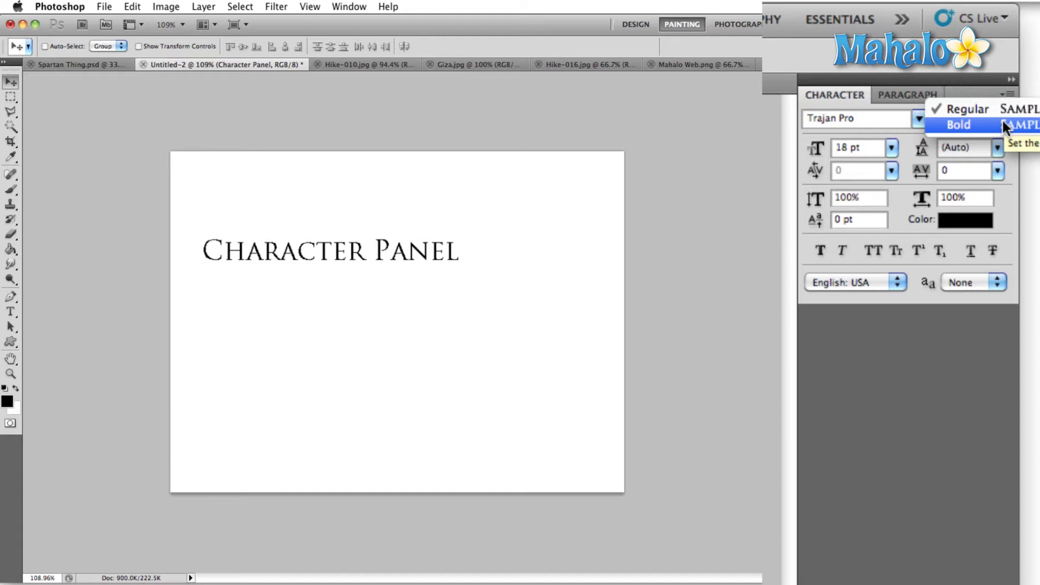
pyautogui.click(1002, 121)
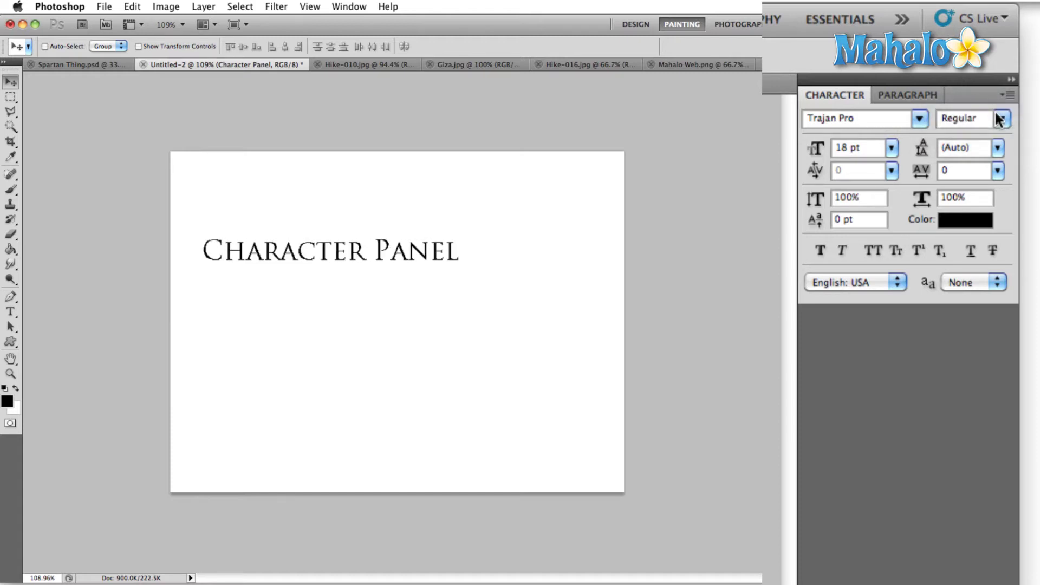
pyautogui.click(999, 118)
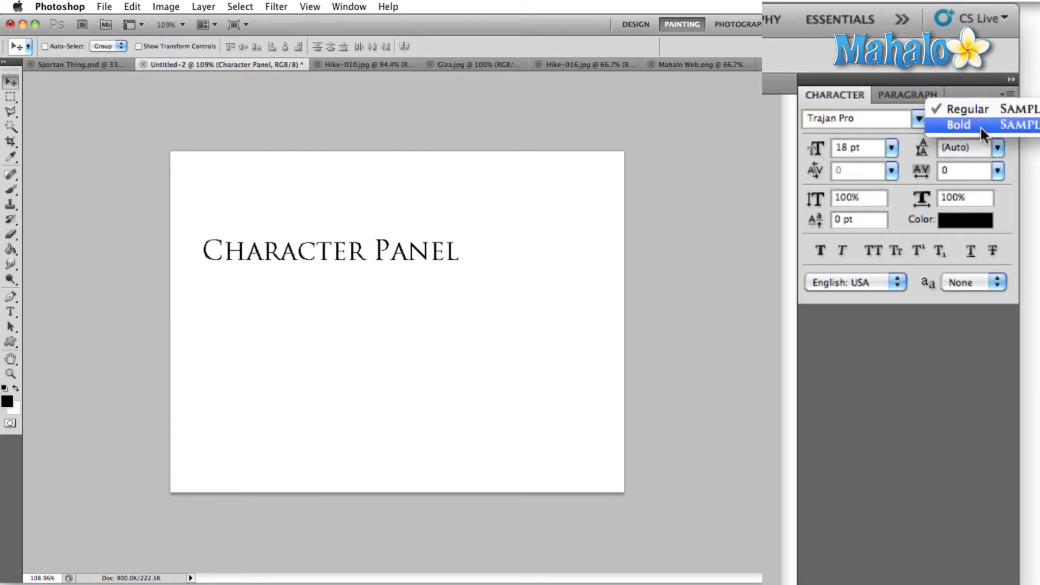
pyautogui.click(979, 125)
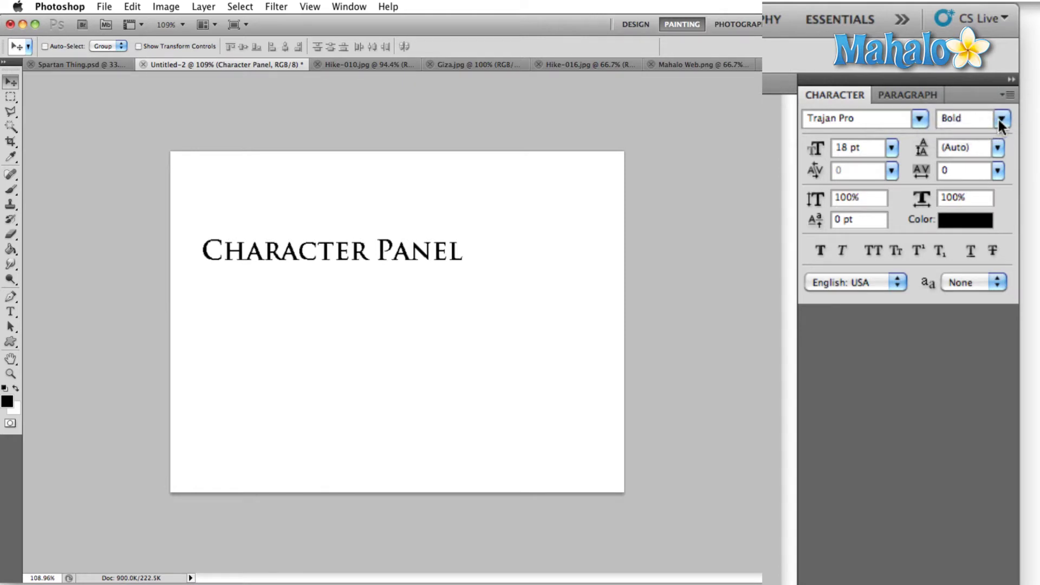
pyautogui.click(1000, 120)
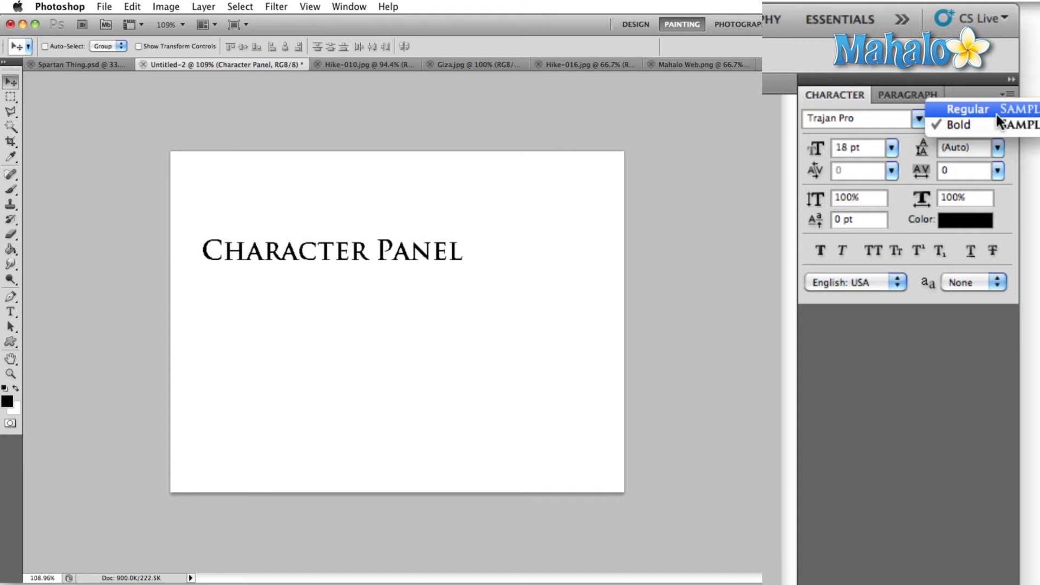
# Return the heading to Regular weight and try sizes of 60 pt and 150 pt
pyautogui.click(996, 112)
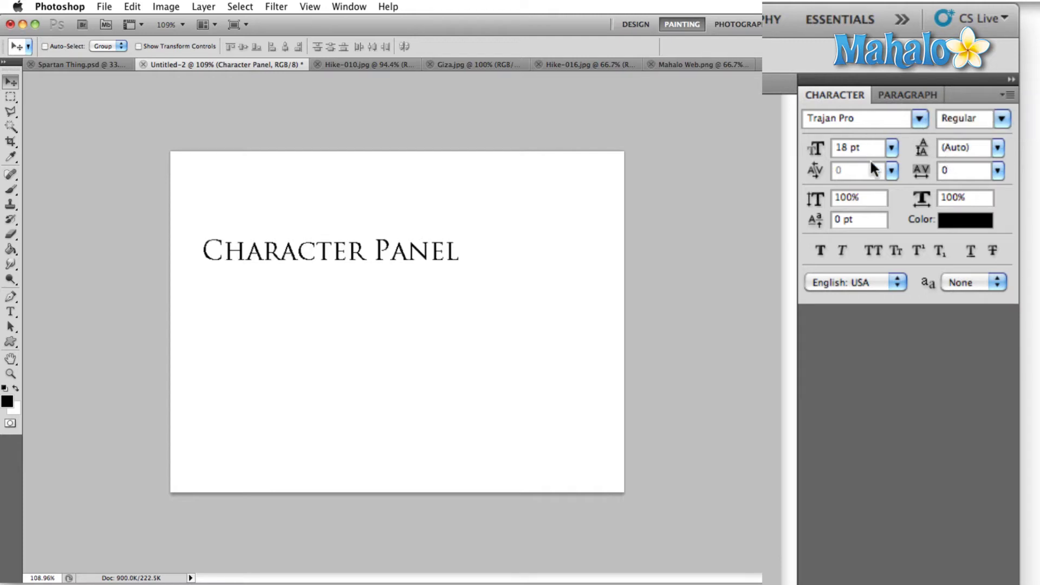
pyautogui.click(892, 148)
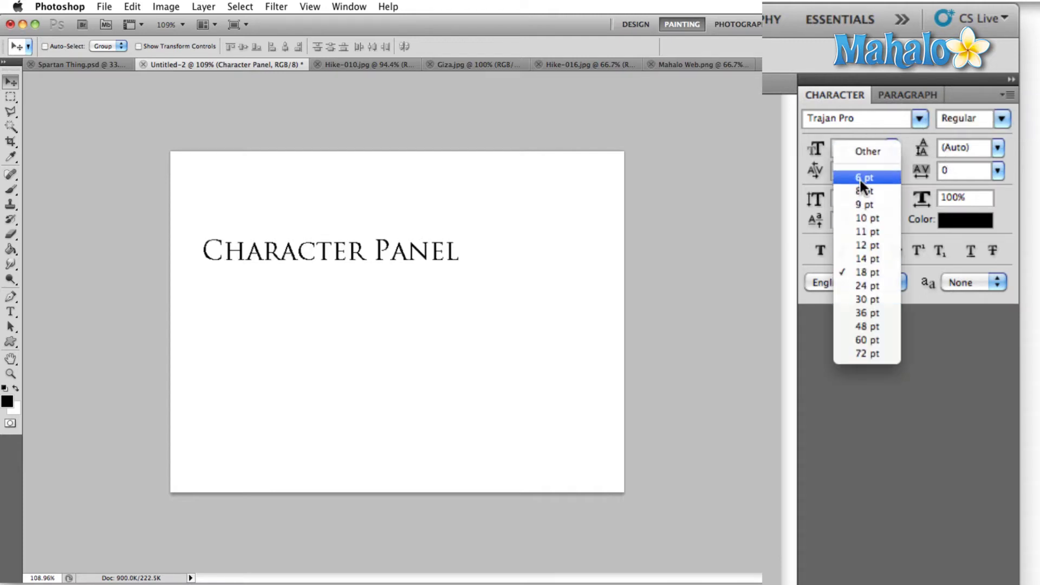
pyautogui.click(859, 341)
pyautogui.click(878, 144)
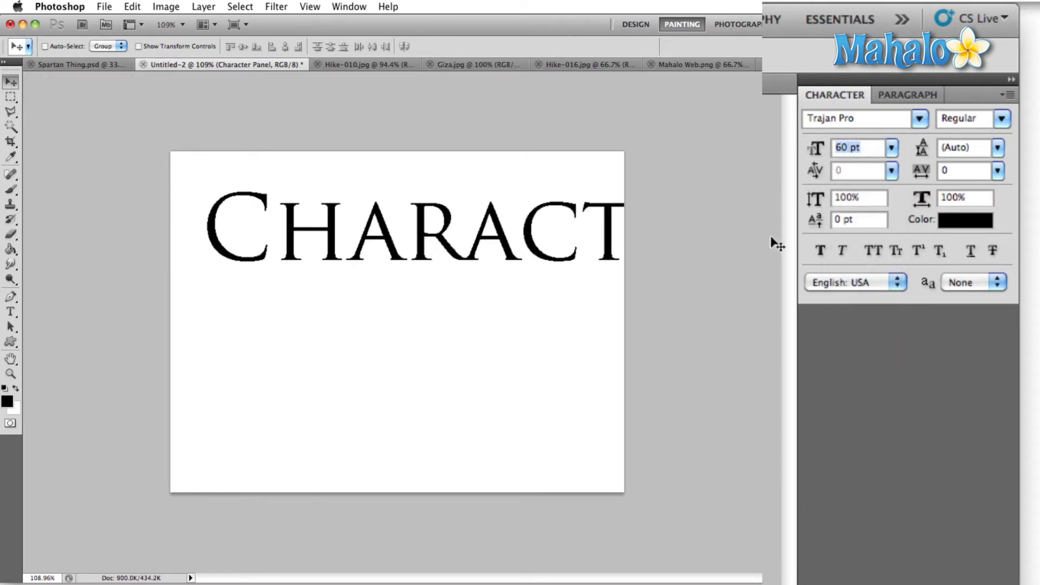
pyautogui.write('150')
pyautogui.press('Return')
# Exceed the size limit with 155555 pt, then try 24 pt, undo back to Arial and scrub the size
pyautogui.moveTo(815, 147); pyautogui.dragTo(661, 121)
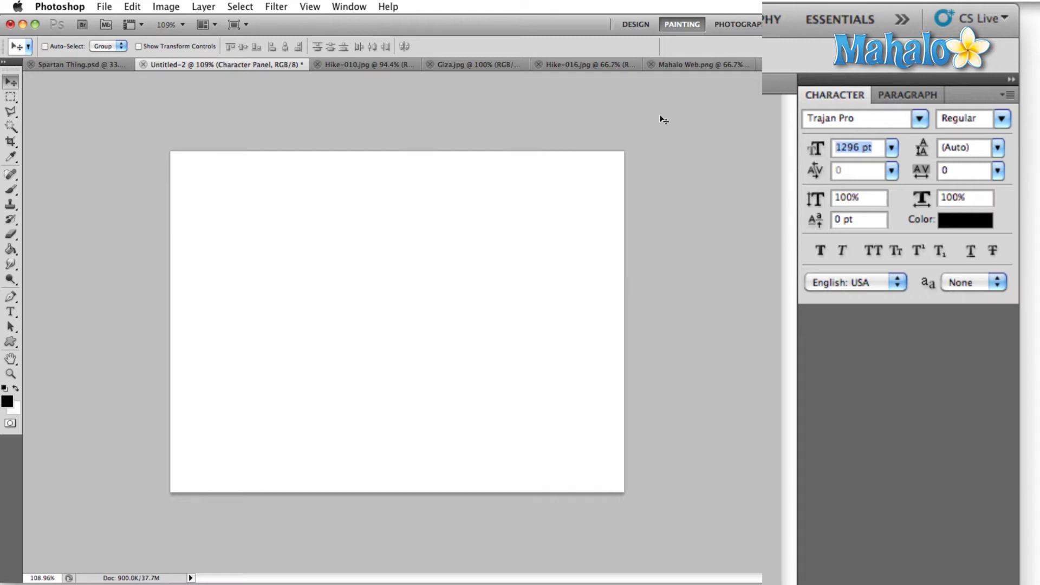
pyautogui.write('155555')
pyautogui.press('Return')
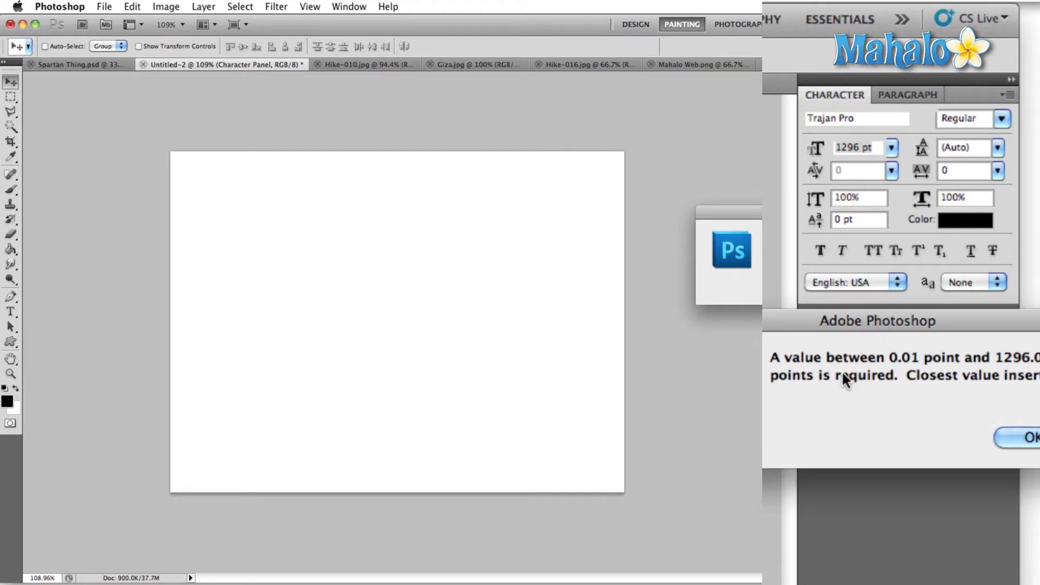
pyautogui.click(1031, 436)
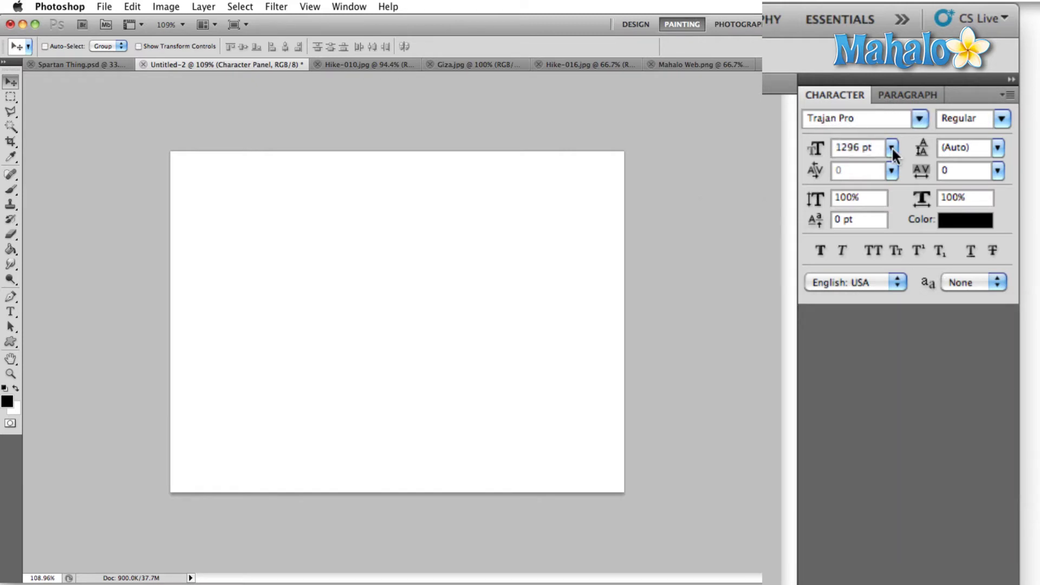
pyautogui.click(892, 150)
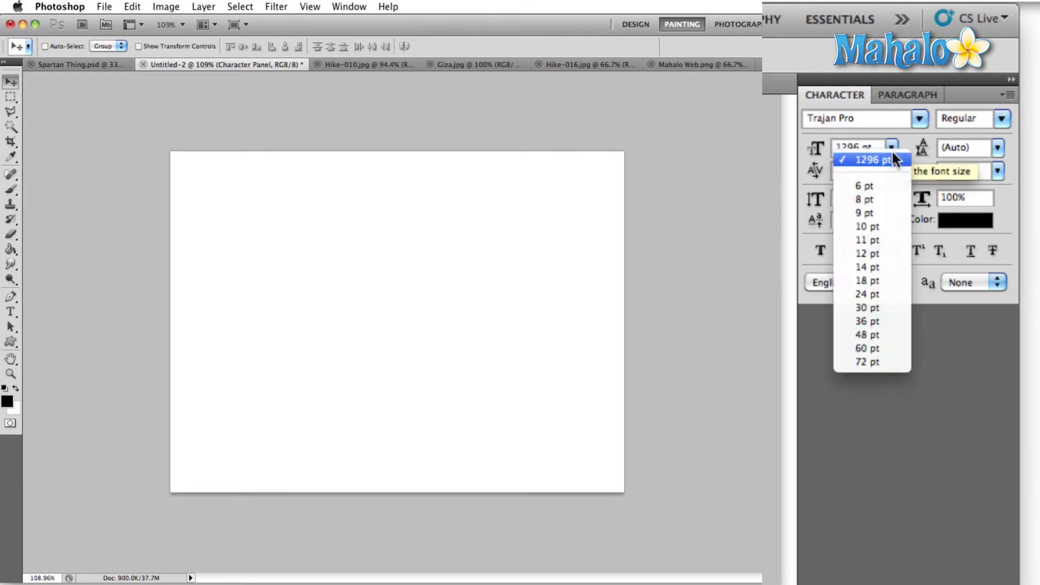
pyautogui.click(868, 295)
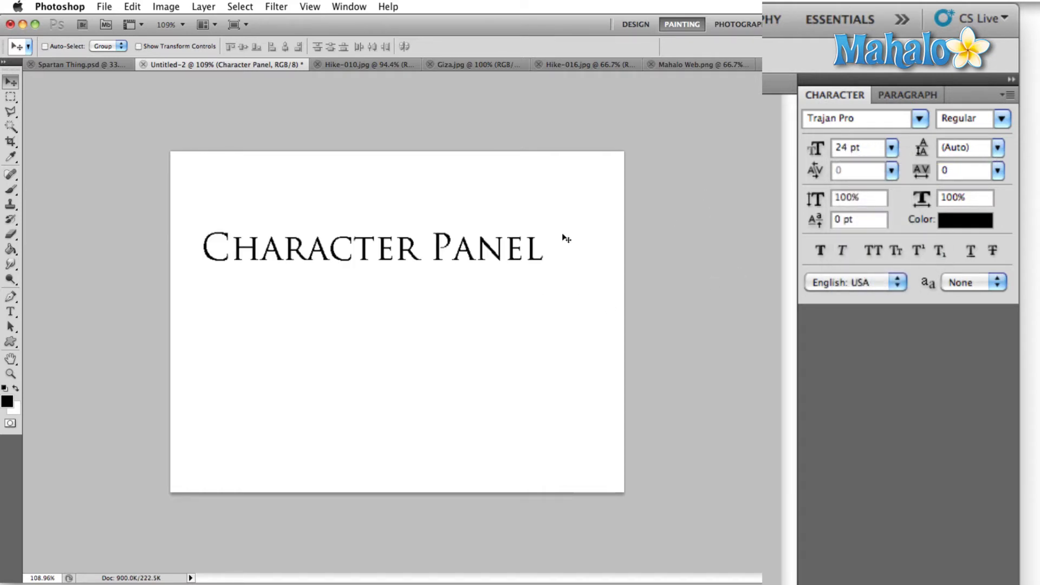
pyautogui.press('super+z')
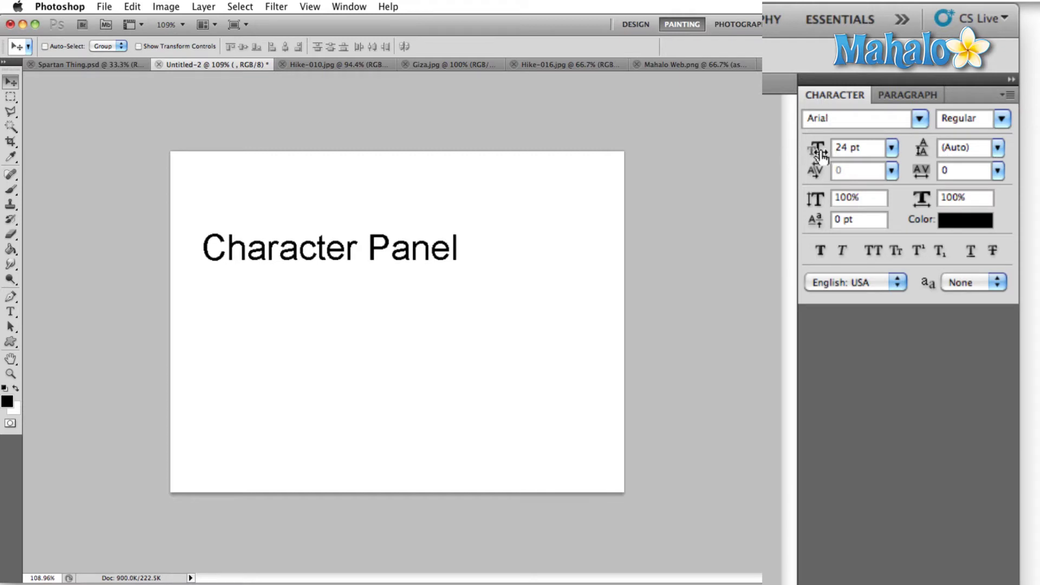
pyautogui.moveTo(815, 155); pyautogui.dragTo(796, 195)
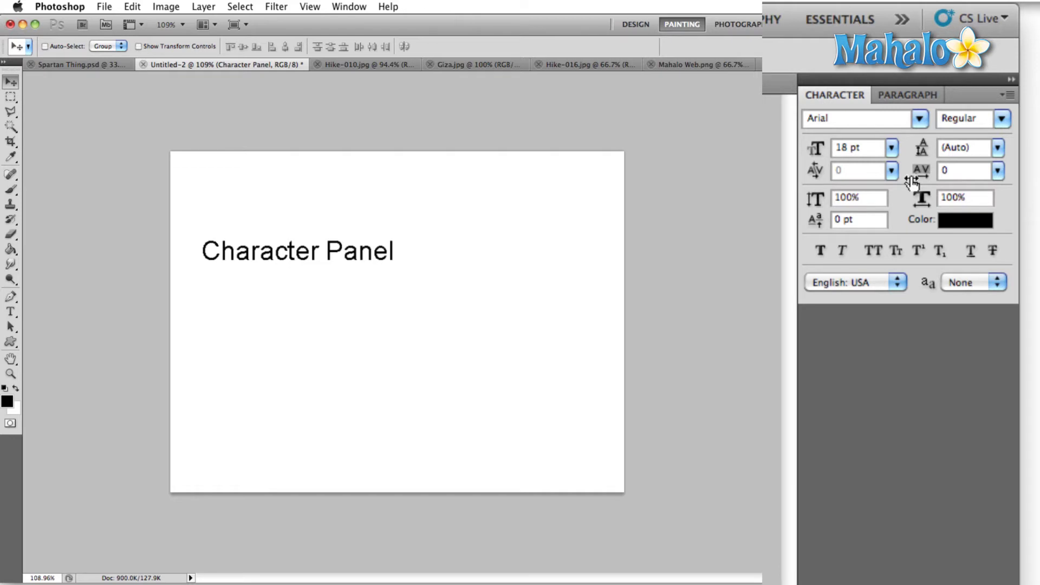
# Spread the heading to tracking 260, then reset tracking to 0
pyautogui.moveTo(911, 182); pyautogui.dragTo(926, 182)
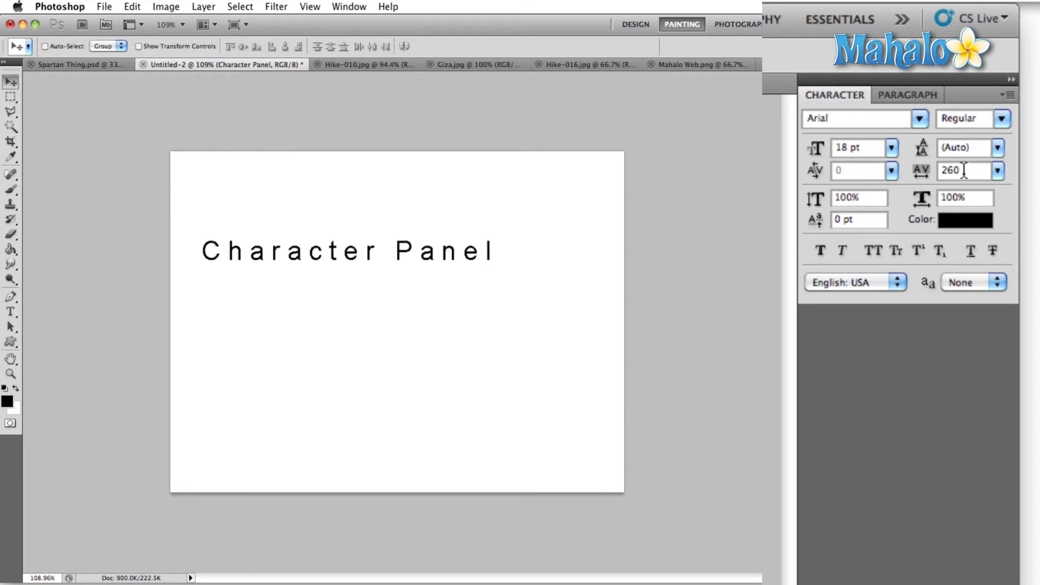
pyautogui.click(1003, 171)
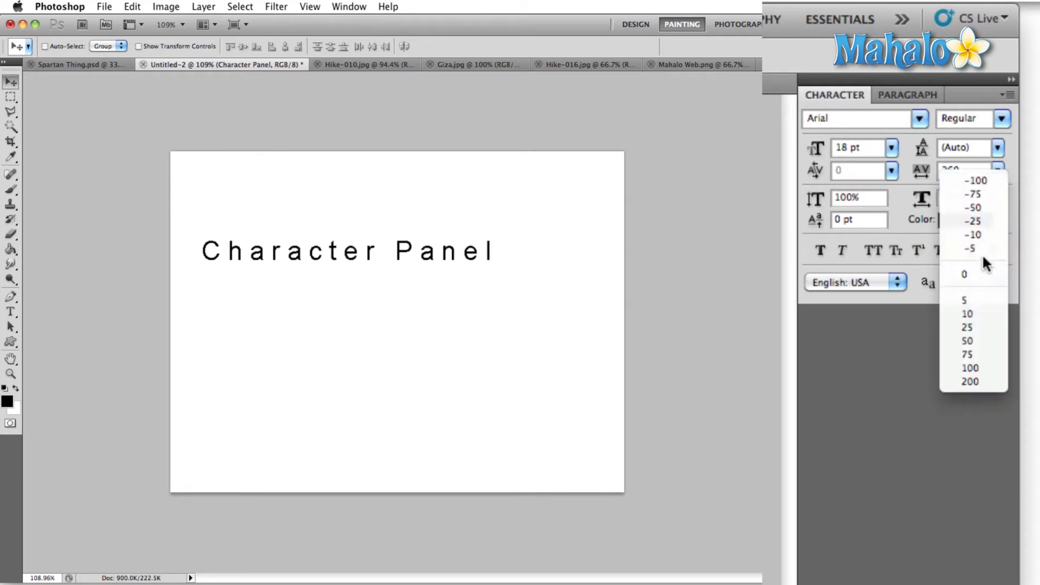
pyautogui.click(970, 270)
pyautogui.click(997, 171)
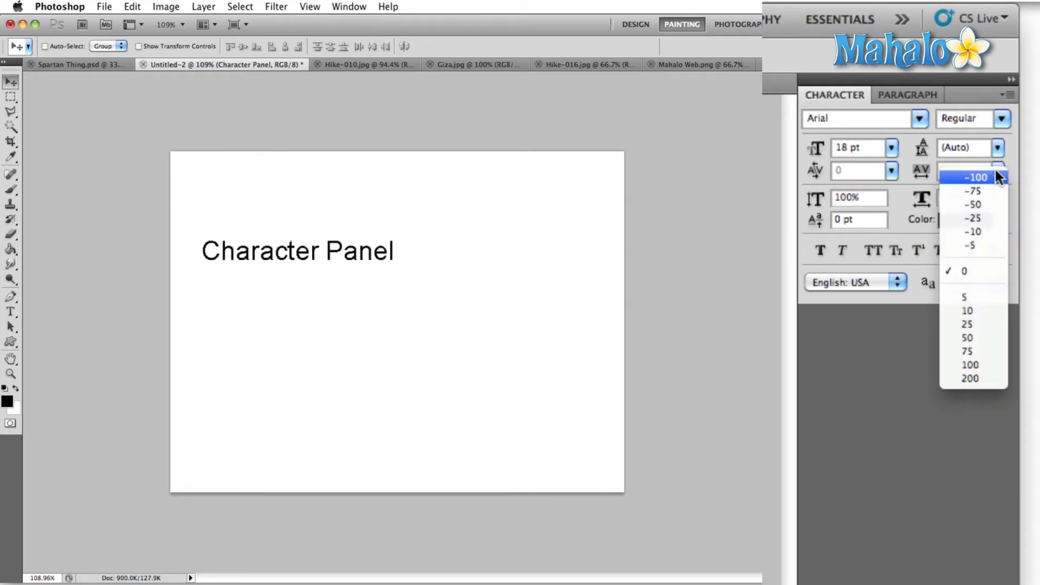
pyautogui.click(970, 270)
# Add a second line 'More text here.' under the heading and set leading back to Auto
pyautogui.press('t')
pyautogui.click(381, 251)
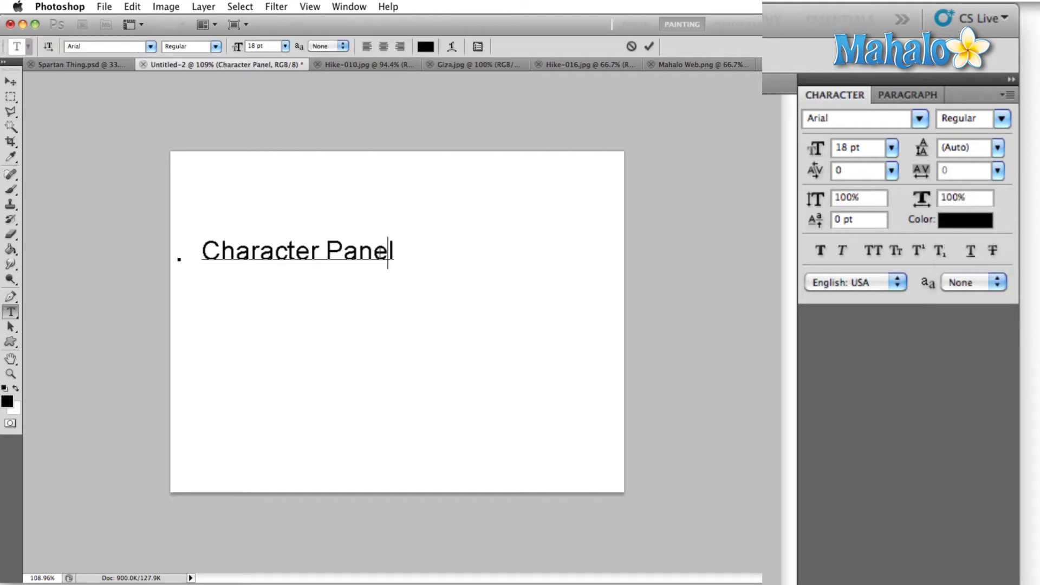
pyautogui.press('Right')
pyautogui.press('Return')
pyautogui.write('More text here.')
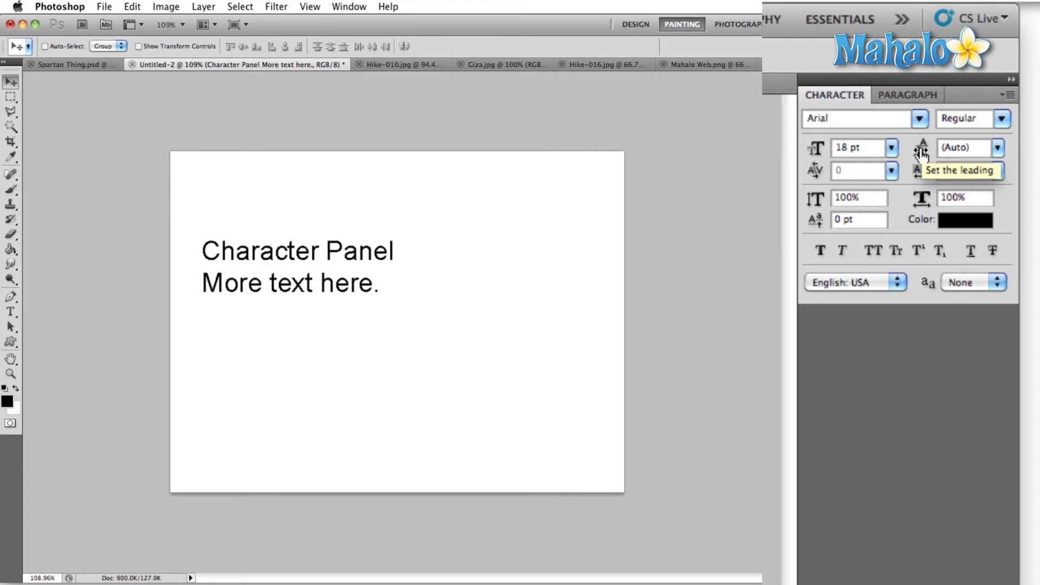
pyautogui.moveTo(921, 154); pyautogui.dragTo(899, 157)
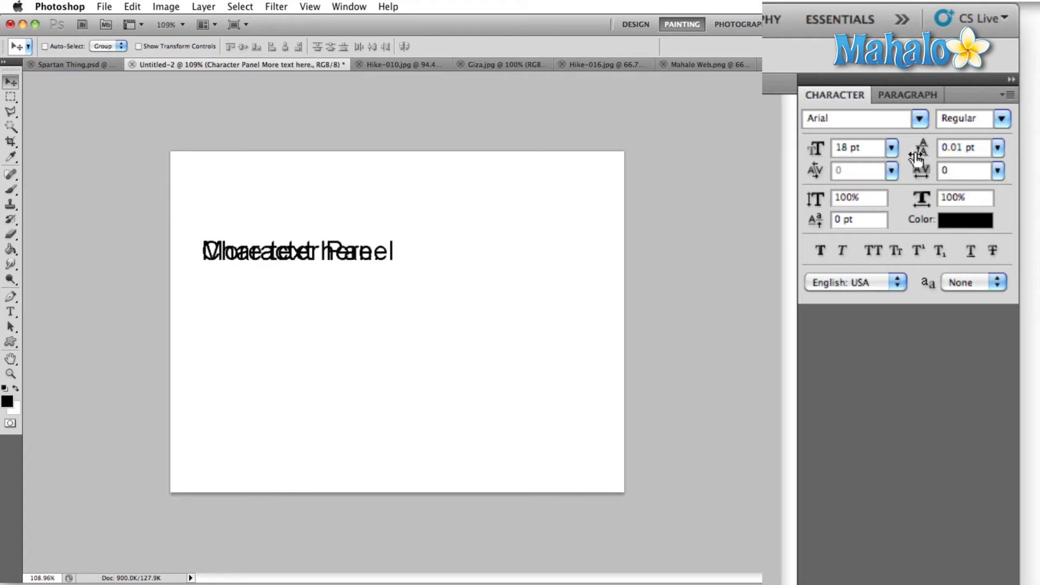
pyautogui.click(998, 147)
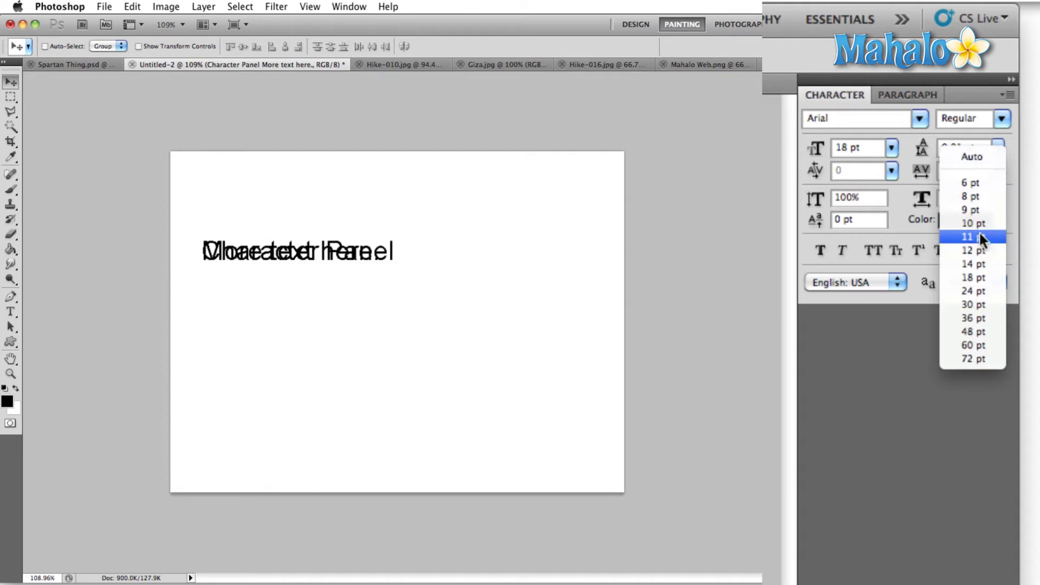
pyautogui.click(977, 156)
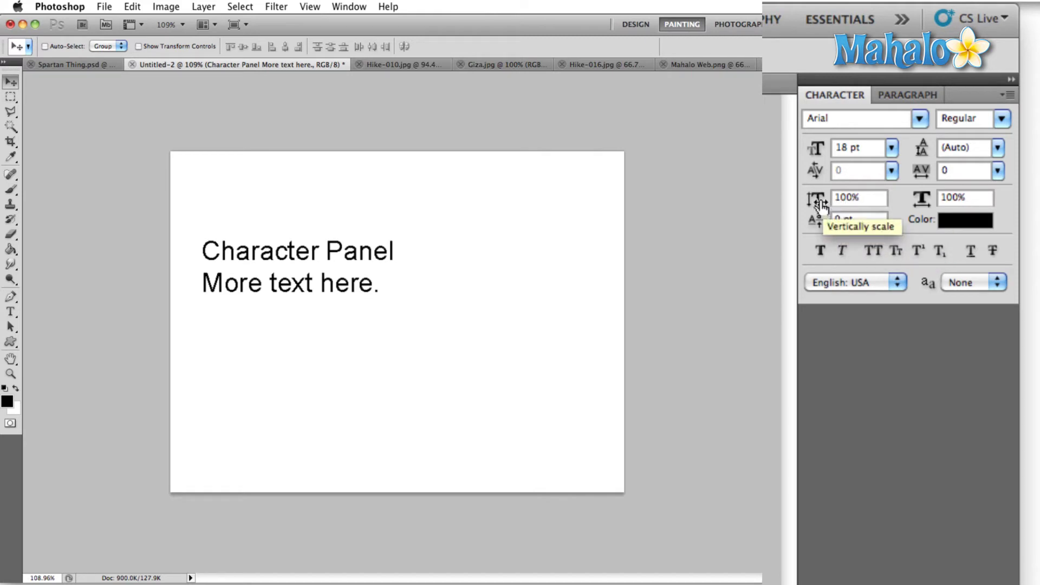
# Scale the text to 152% vertical and 150% horizontal and colour it red ff0000
pyautogui.moveTo(821, 206); pyautogui.dragTo(969, 199)
pyautogui.click(834, 222)
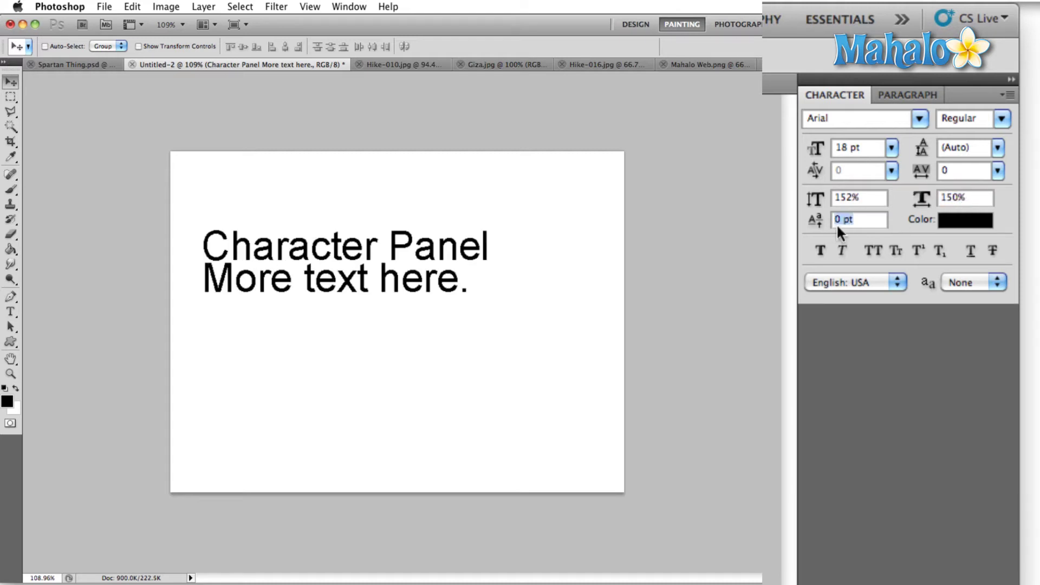
pyautogui.click(945, 222)
pyautogui.moveTo(462, 176); pyautogui.dragTo(658, 144)
pyautogui.click(658, 145)
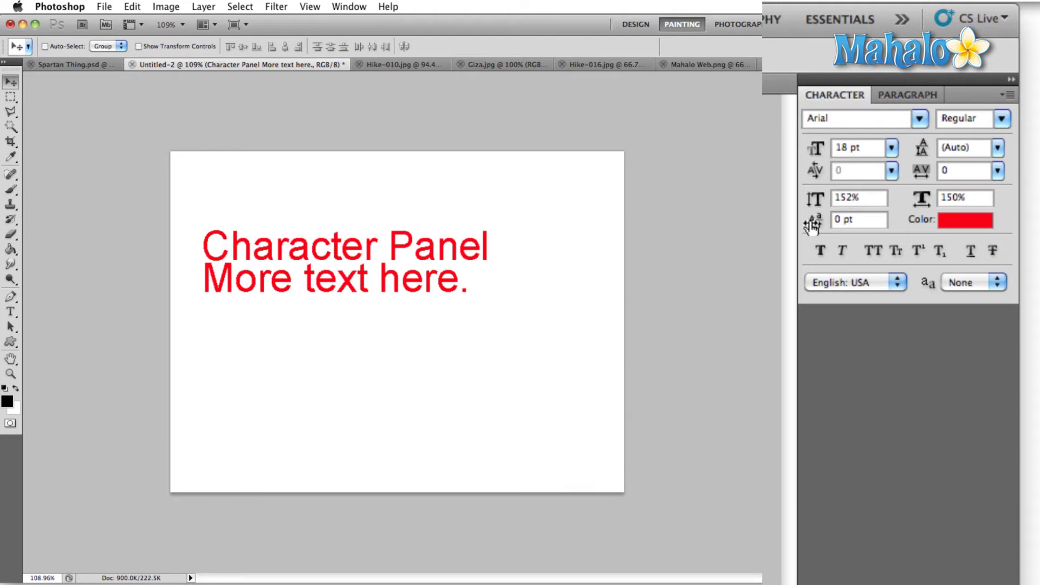
pyautogui.press('t')
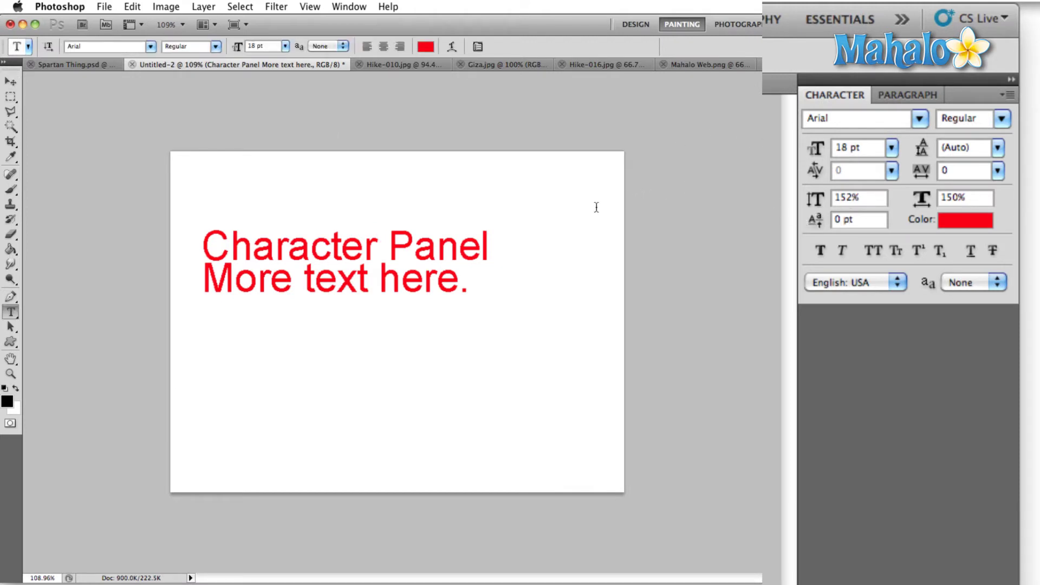
pyautogui.click(390, 249)
pyautogui.moveTo(390, 249); pyautogui.dragTo(490, 250)
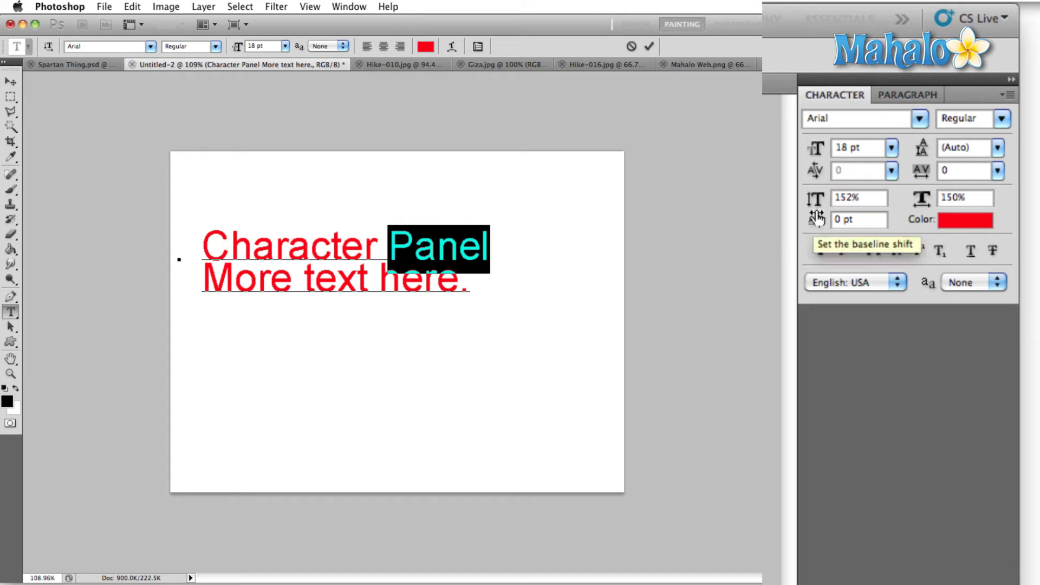
pyautogui.moveTo(817, 218); pyautogui.dragTo(854, 222)
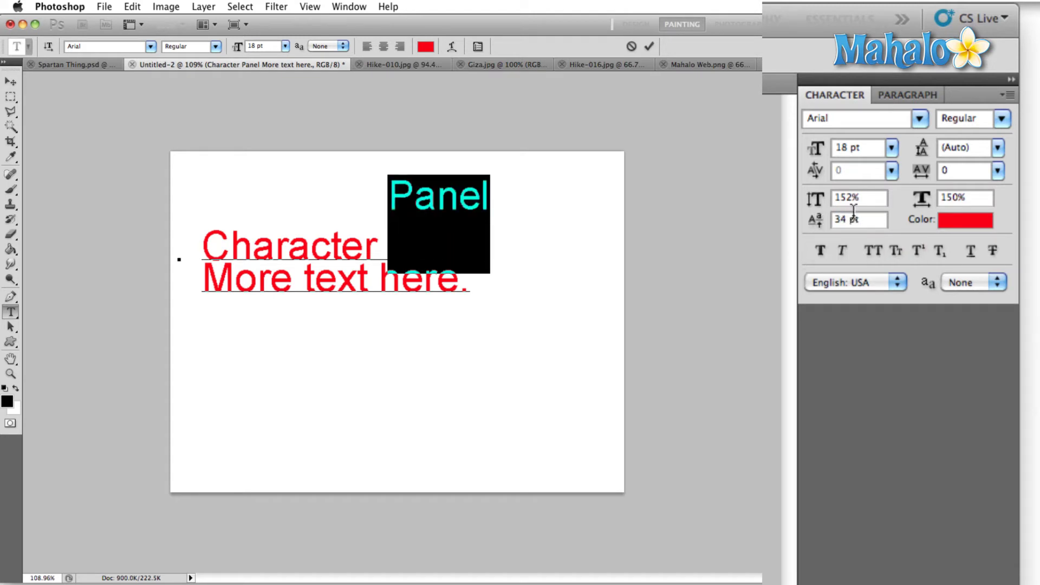
pyautogui.click(10, 82)
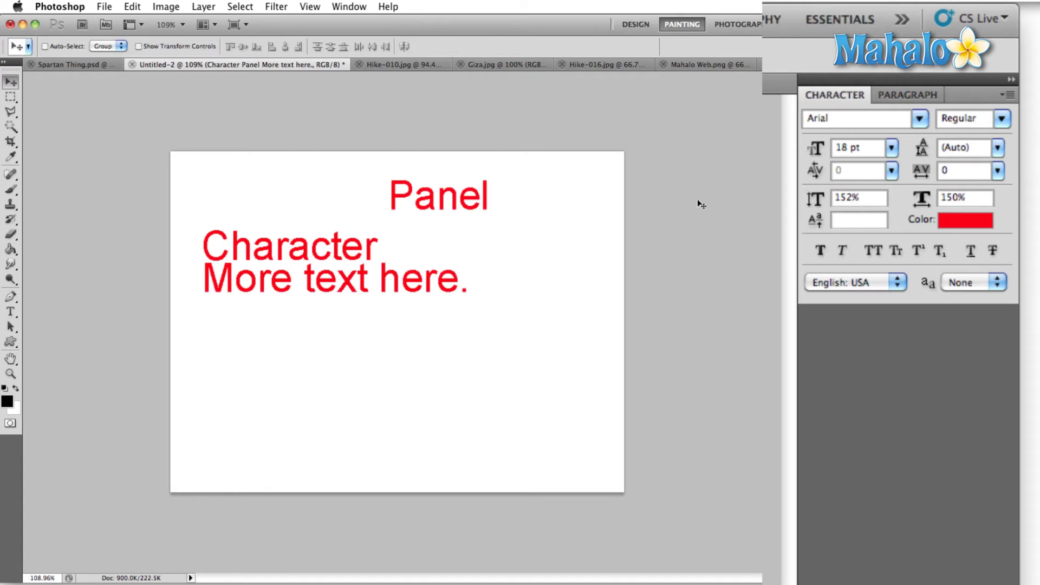
pyautogui.click(878, 198)
pyautogui.press('super+z')
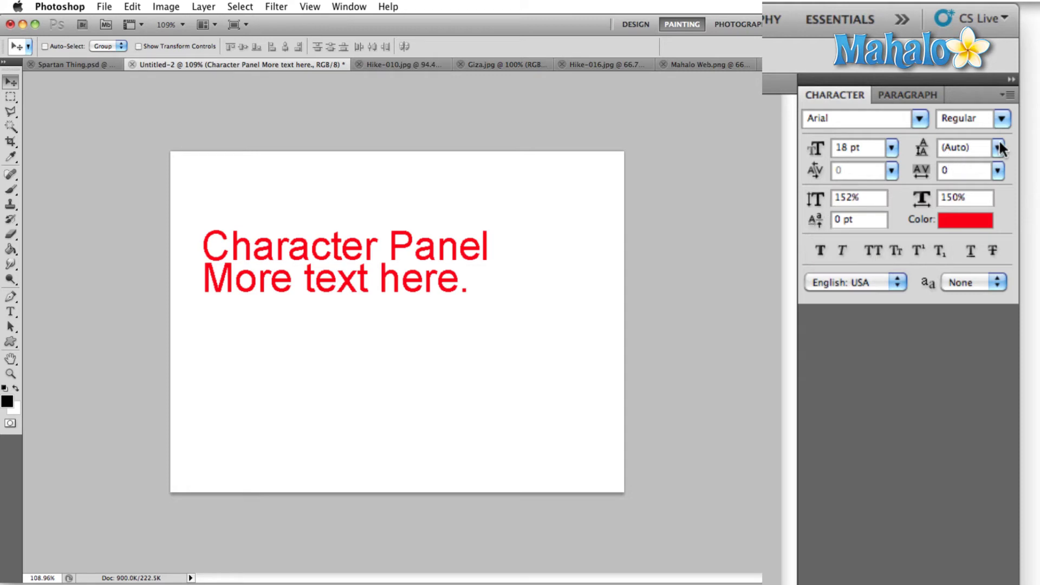
pyautogui.click(1002, 119)
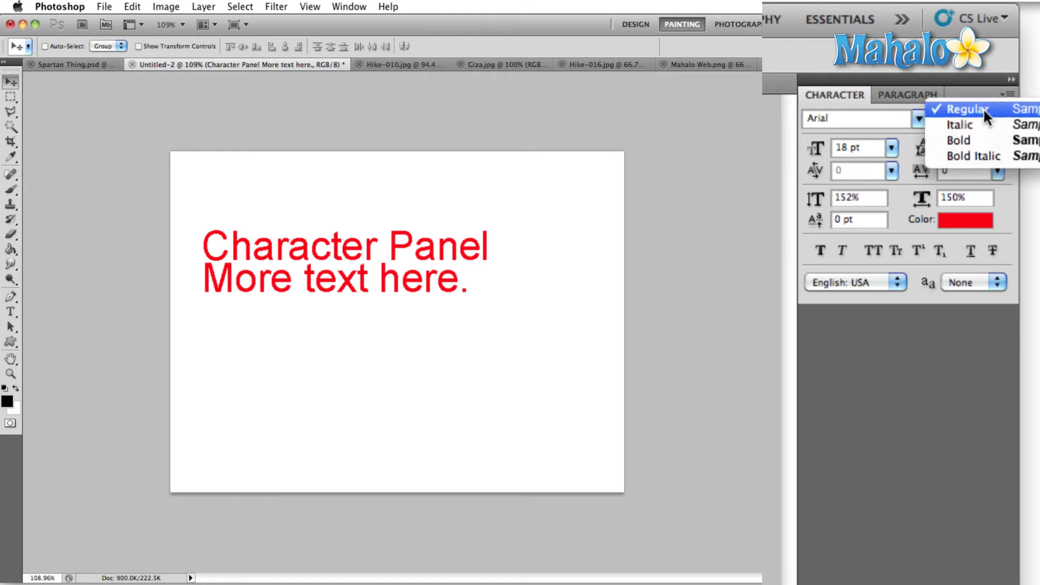
pyautogui.click(1000, 109)
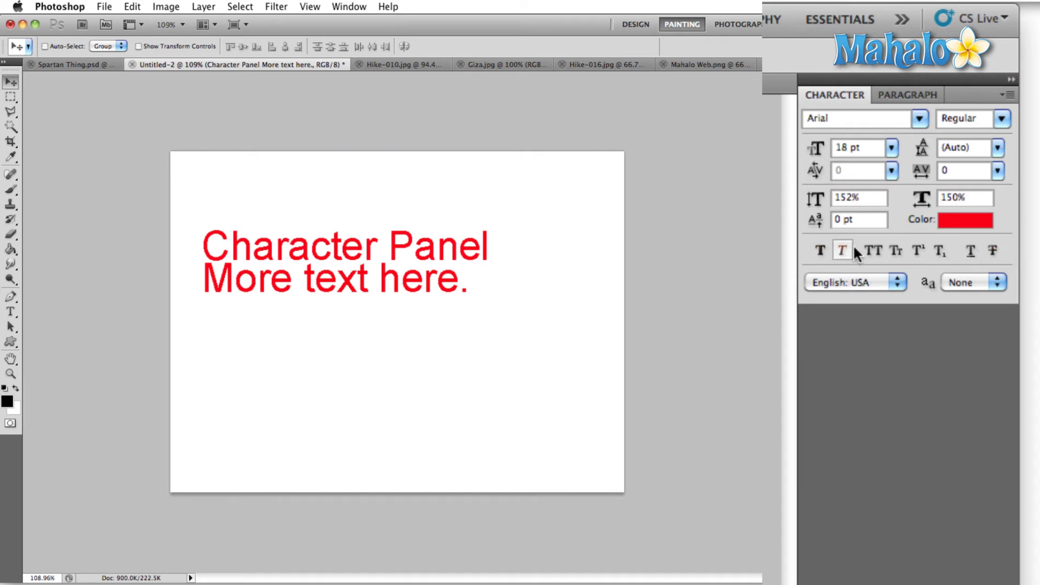
pyautogui.click(888, 119)
pyautogui.write('Skia')
pyautogui.press('Return')
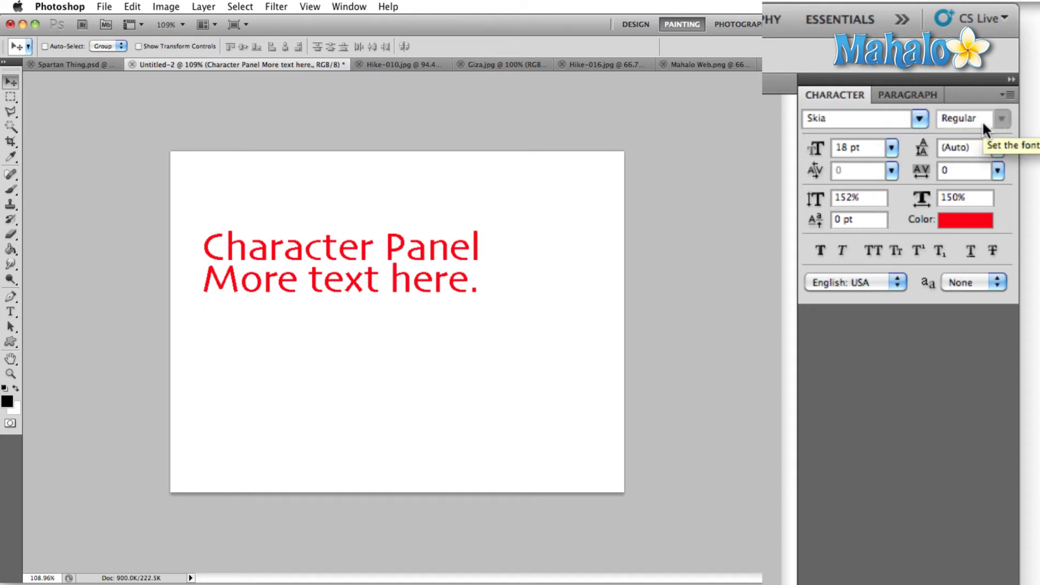
# Try Faux Bold, Faux Italic, All Caps and Small Caps on the text, then turn them all off
pyautogui.click(819, 250)
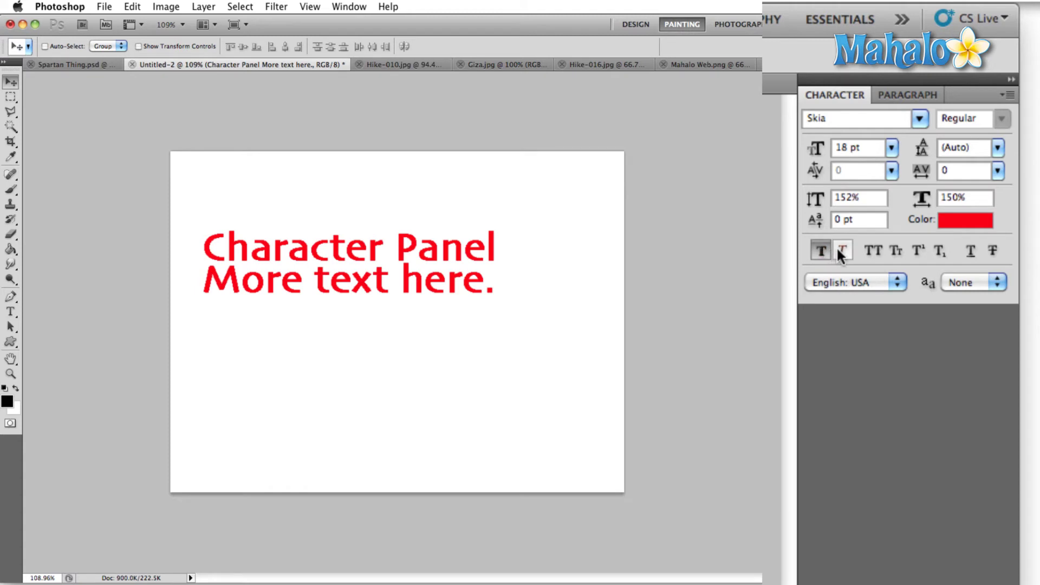
pyautogui.click(841, 252)
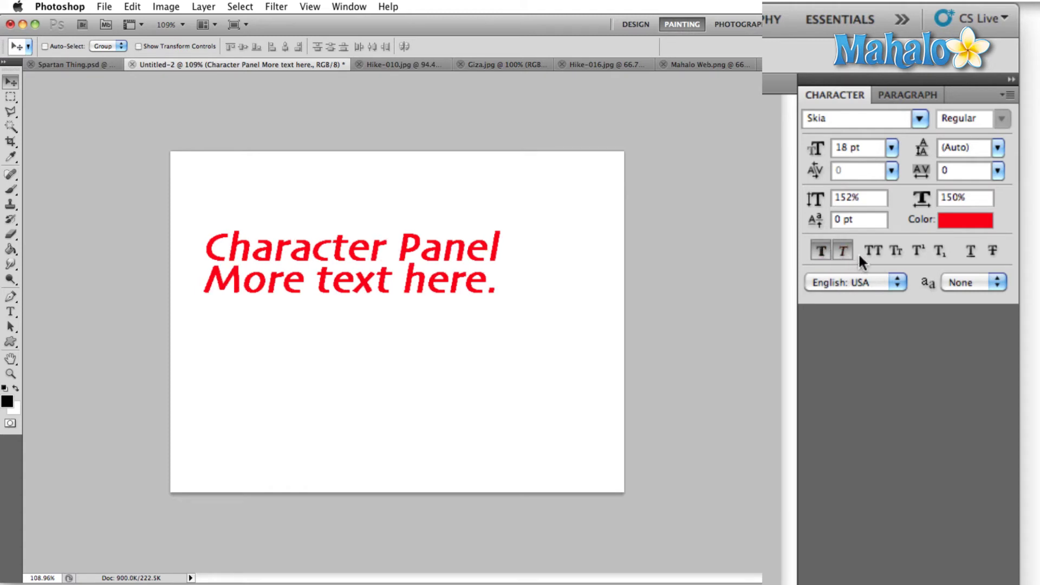
pyautogui.click(873, 250)
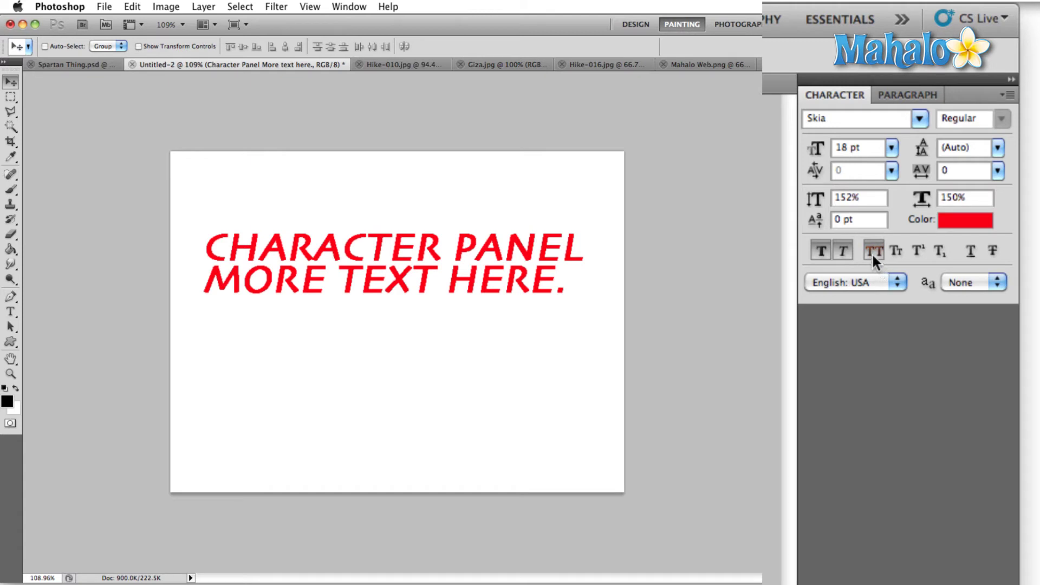
pyautogui.click(872, 251)
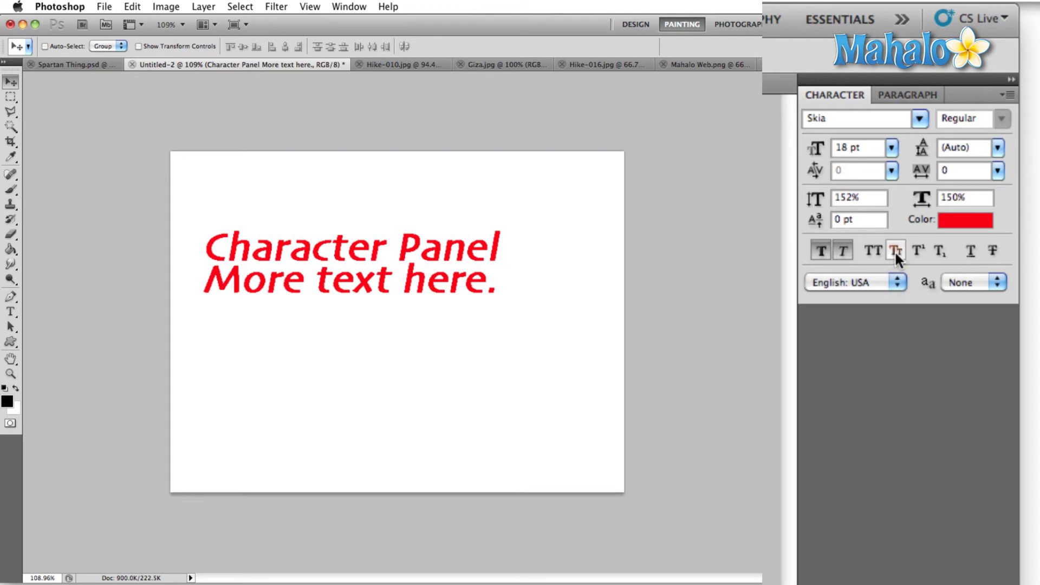
pyautogui.click(895, 251)
pyautogui.click(895, 251)
pyautogui.click(821, 250)
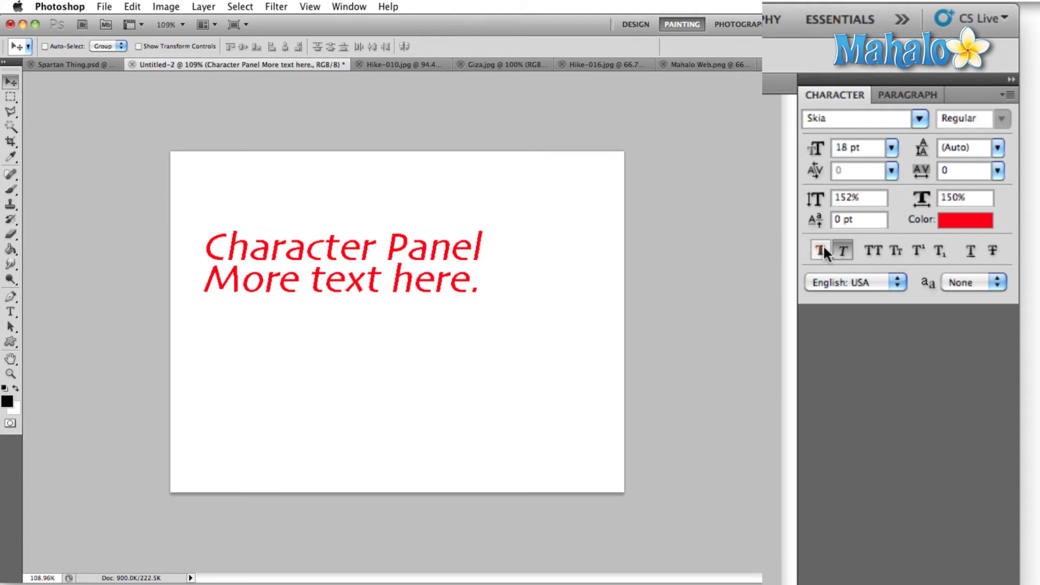
pyautogui.click(834, 251)
# Select 'cter' in Character, try superscript and subscript, then return it to the normal baseline
pyautogui.press('t')
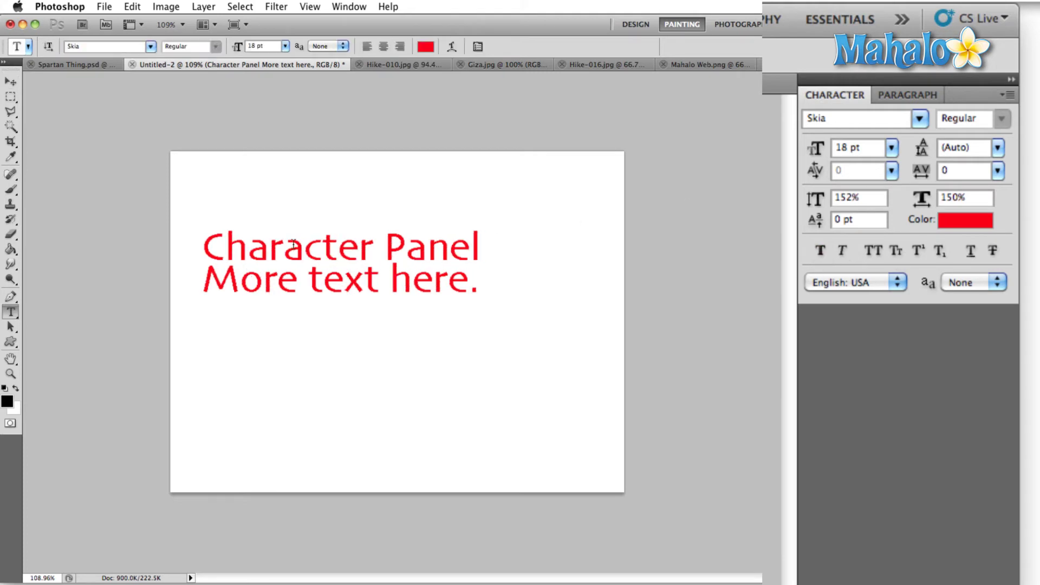
pyautogui.click(309, 253)
pyautogui.moveTo(309, 253); pyautogui.dragTo(368, 250)
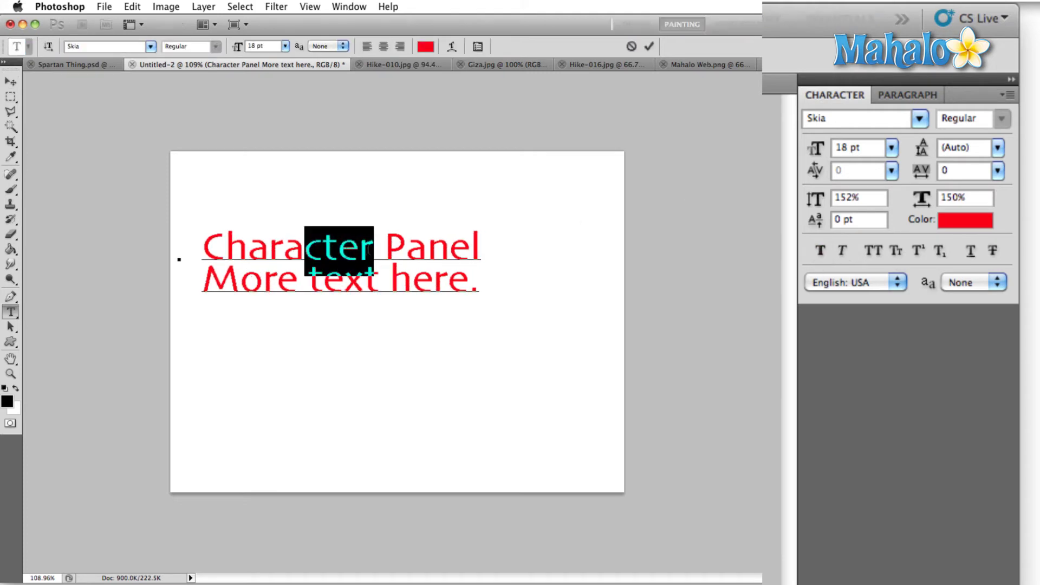
pyautogui.click(917, 251)
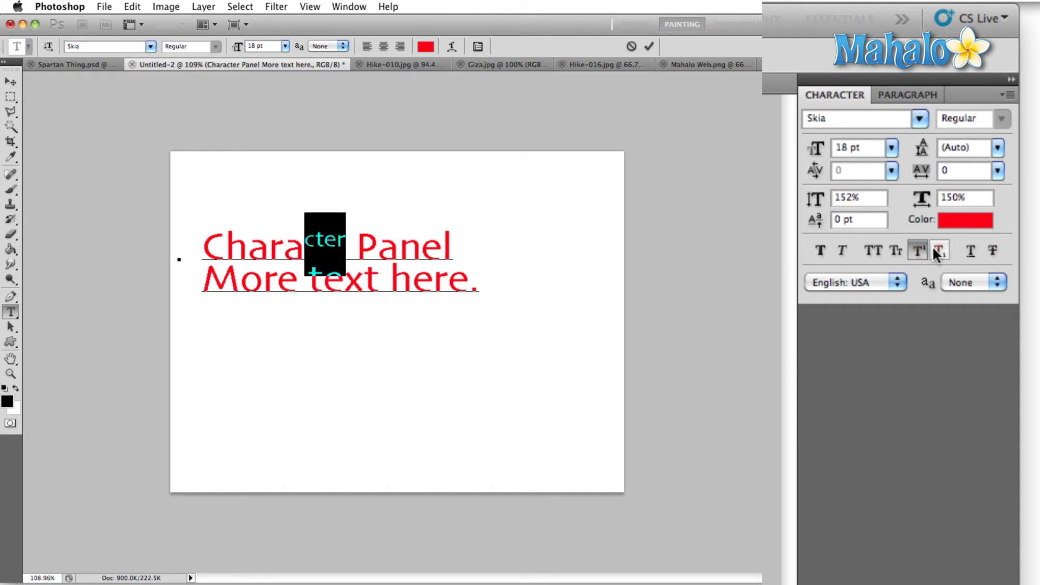
pyautogui.click(939, 242)
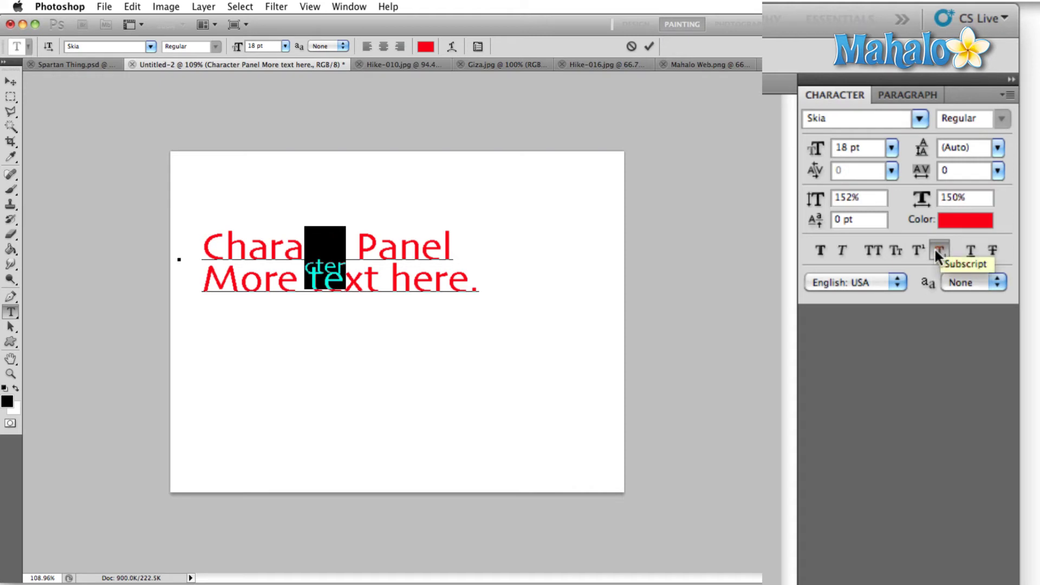
pyautogui.click(934, 247)
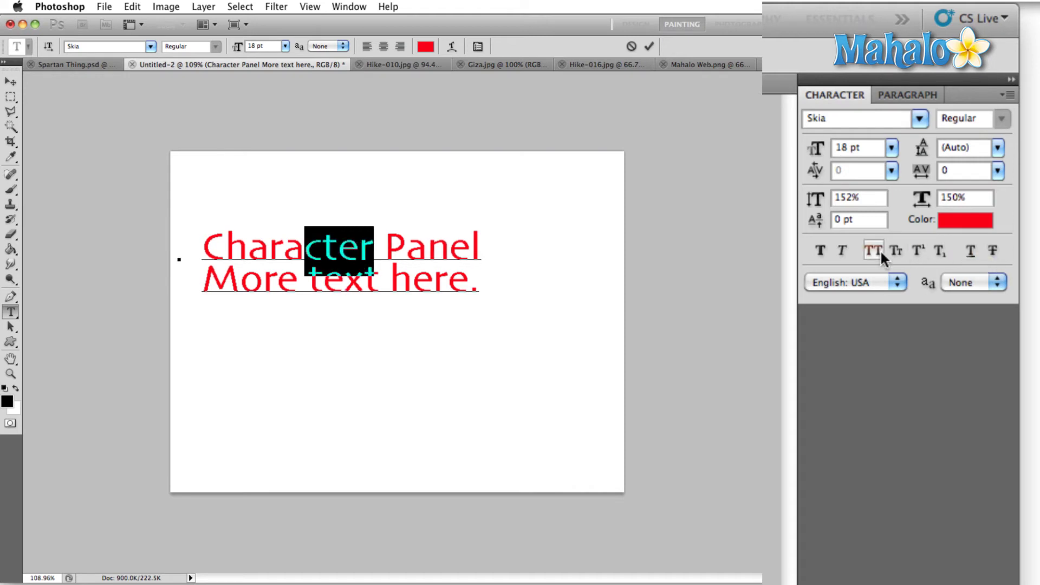
# Try underline and strikethrough on 'cter', remove both, and commit the text edit
pyautogui.click(975, 252)
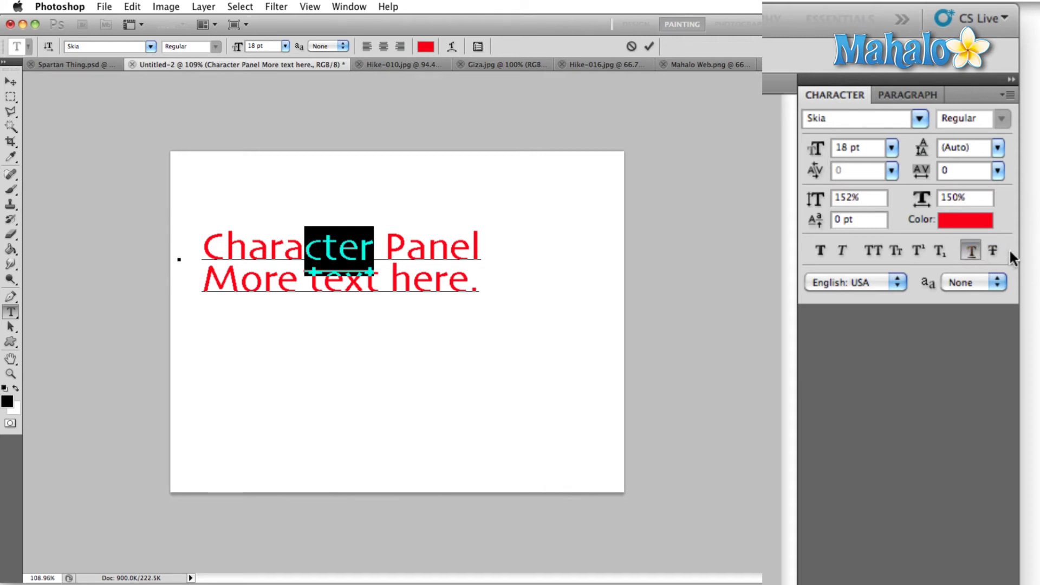
pyautogui.click(994, 250)
pyautogui.click(994, 249)
pyautogui.click(973, 250)
pyautogui.click(10, 81)
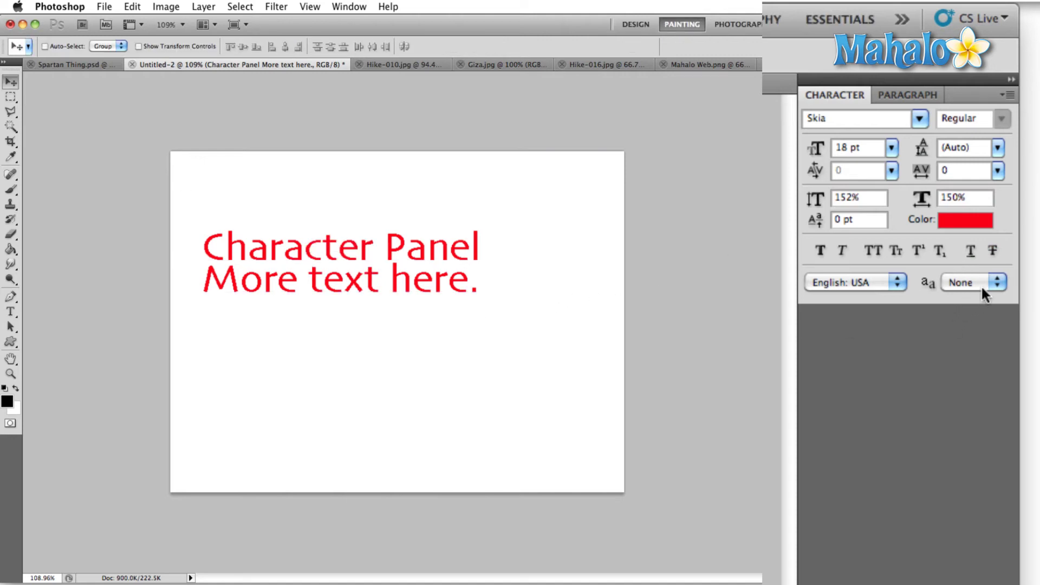
# Show the jagged 'a' on Layer 2 and the smooth 'a' on Layer 3 beneath the red text
pyautogui.click(1000, 282)
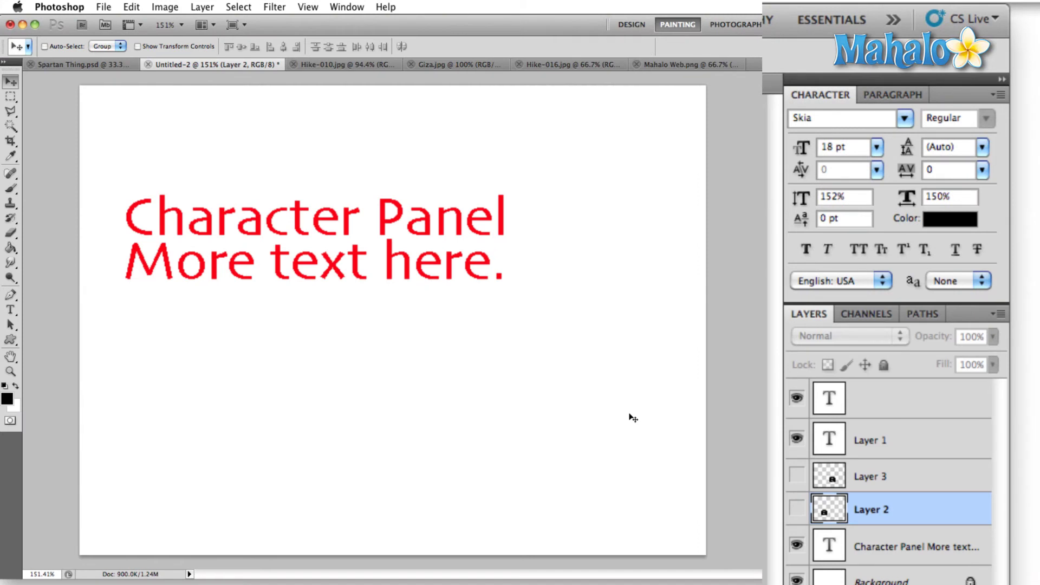
pyautogui.click(797, 505)
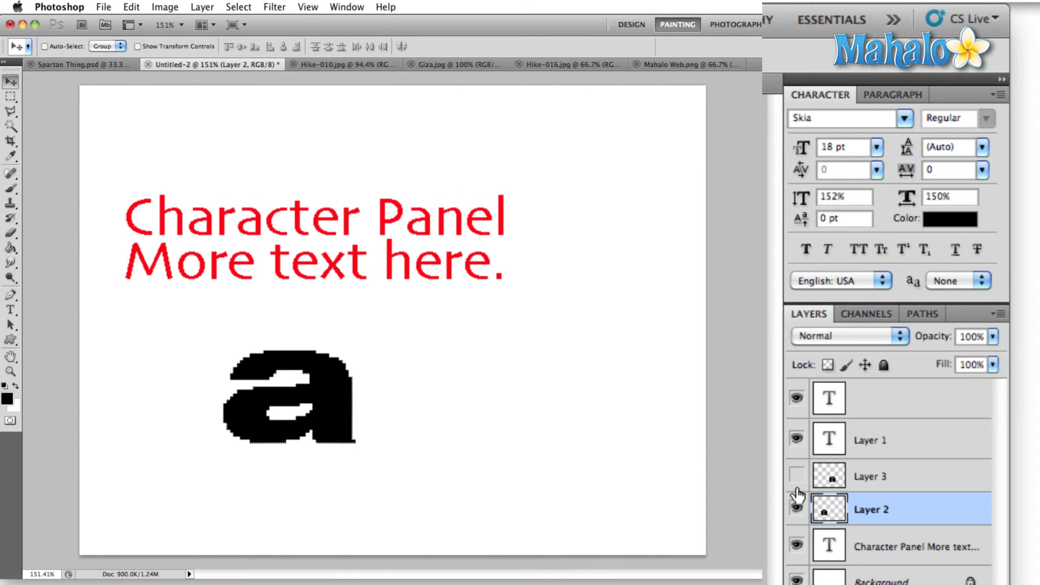
pyautogui.click(797, 475)
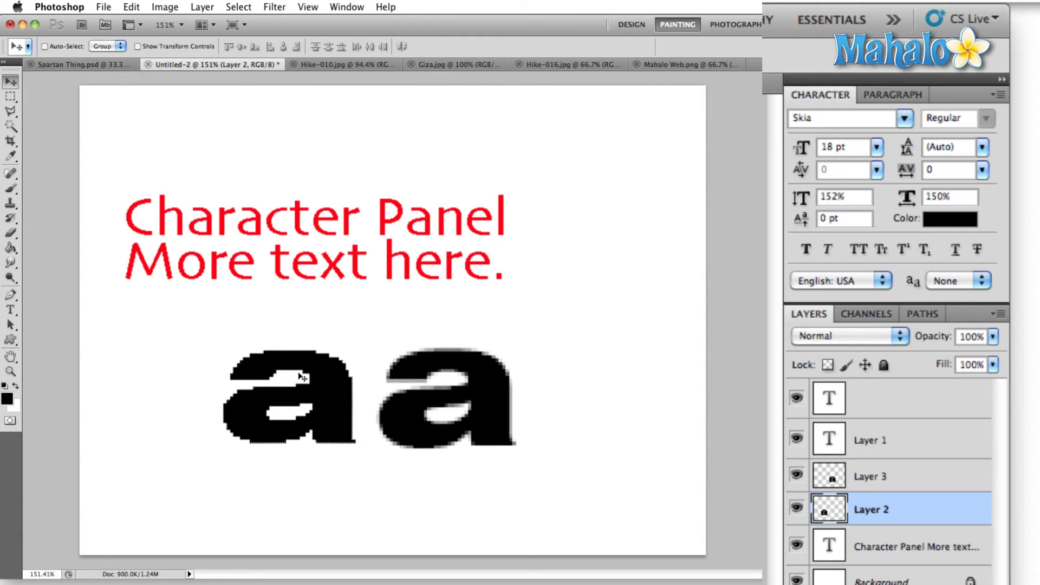
pyautogui.scroll(-8, 323, 378)
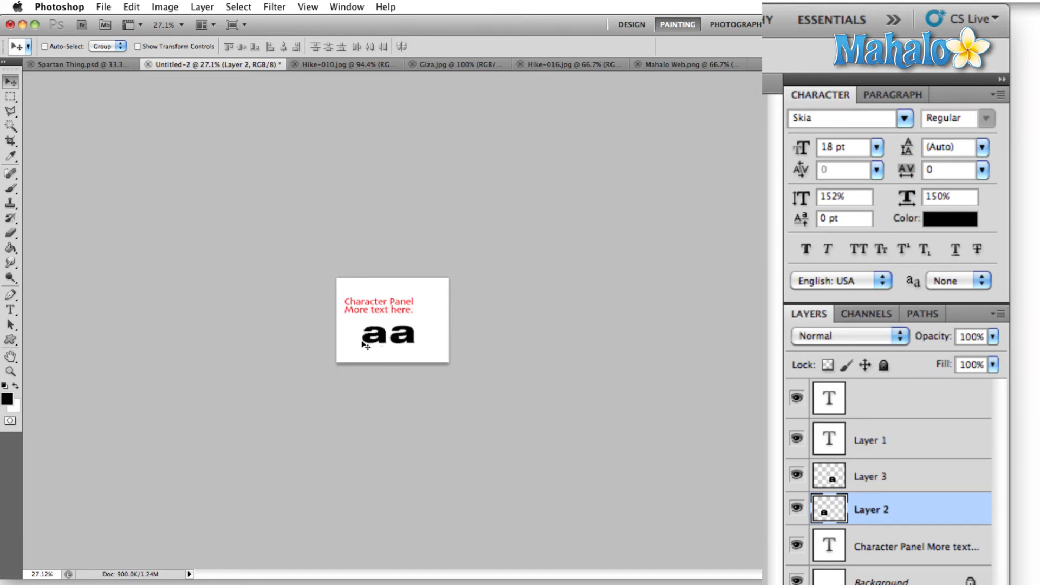
pyautogui.scroll(5, 456, 266)
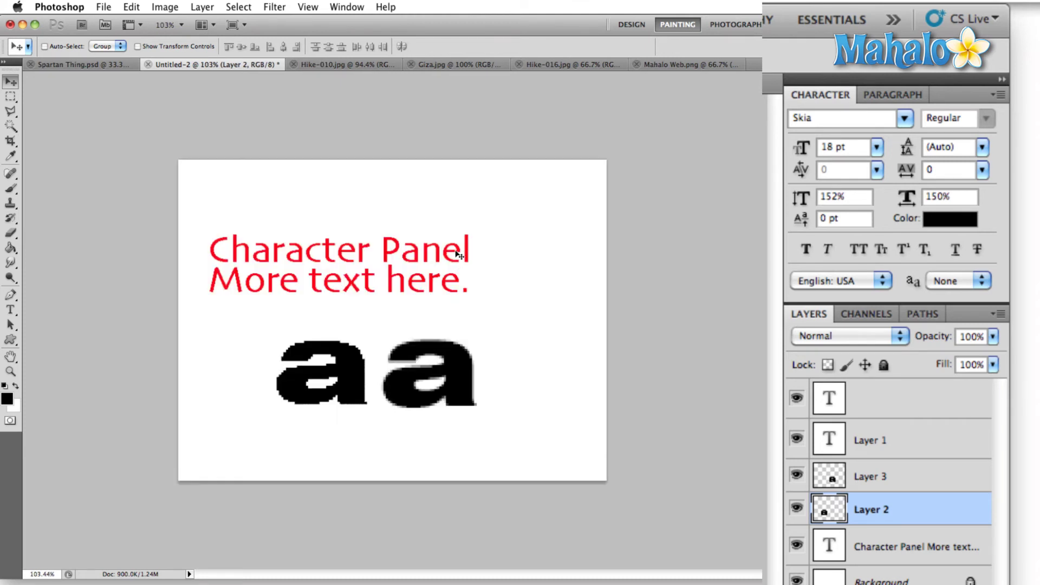
pyautogui.rightClick(457, 251)
# Move the red text up-right, compare Sharp, Crisp, Strong and Smooth anti-aliasing, then set None
pyautogui.click(476, 257)
pyautogui.moveTo(451, 257); pyautogui.dragTo(491, 239)
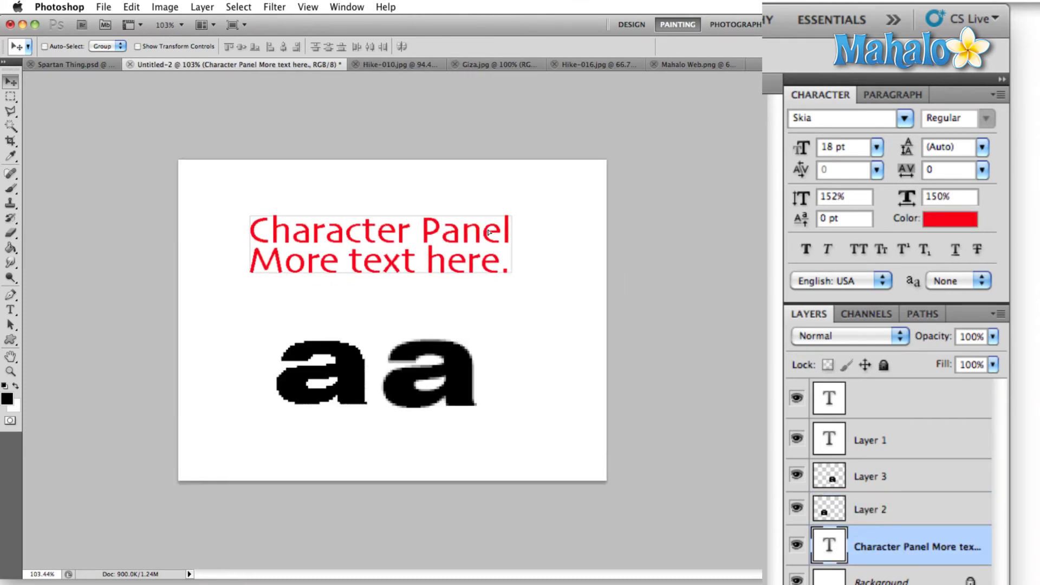
pyautogui.click(968, 276)
pyautogui.click(967, 295)
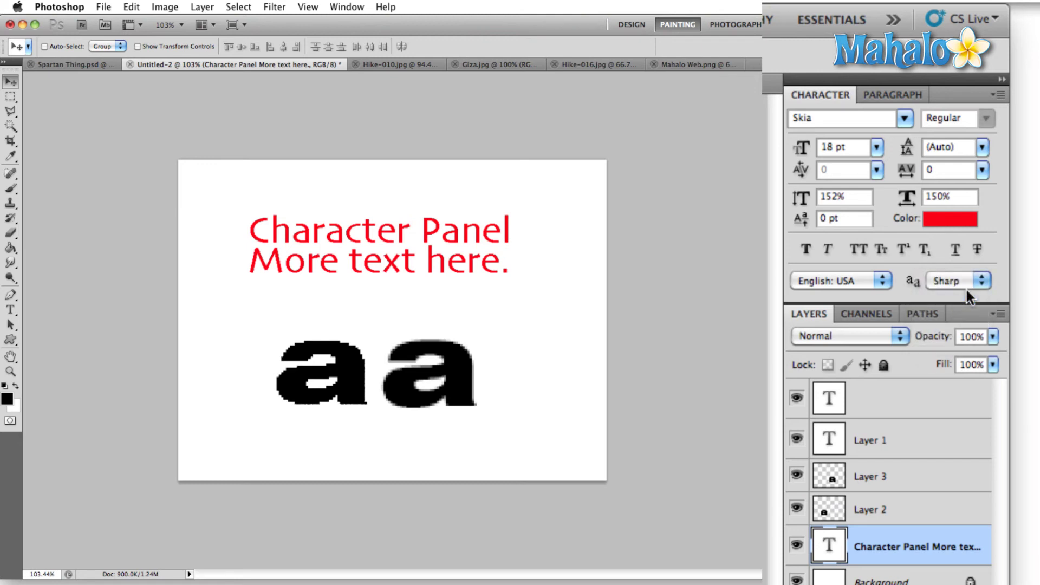
pyautogui.click(966, 280)
pyautogui.click(977, 292)
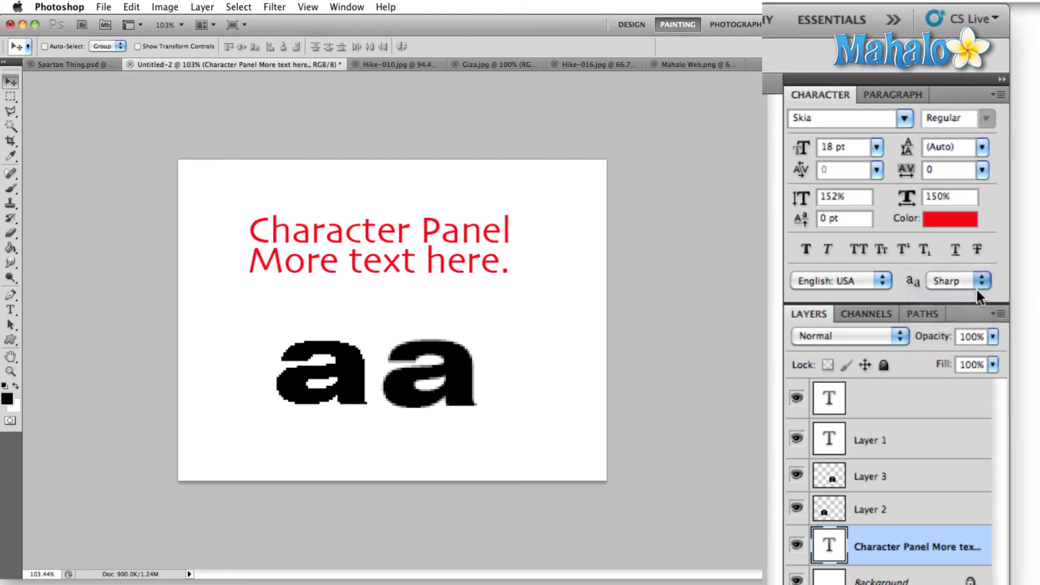
pyautogui.click(976, 281)
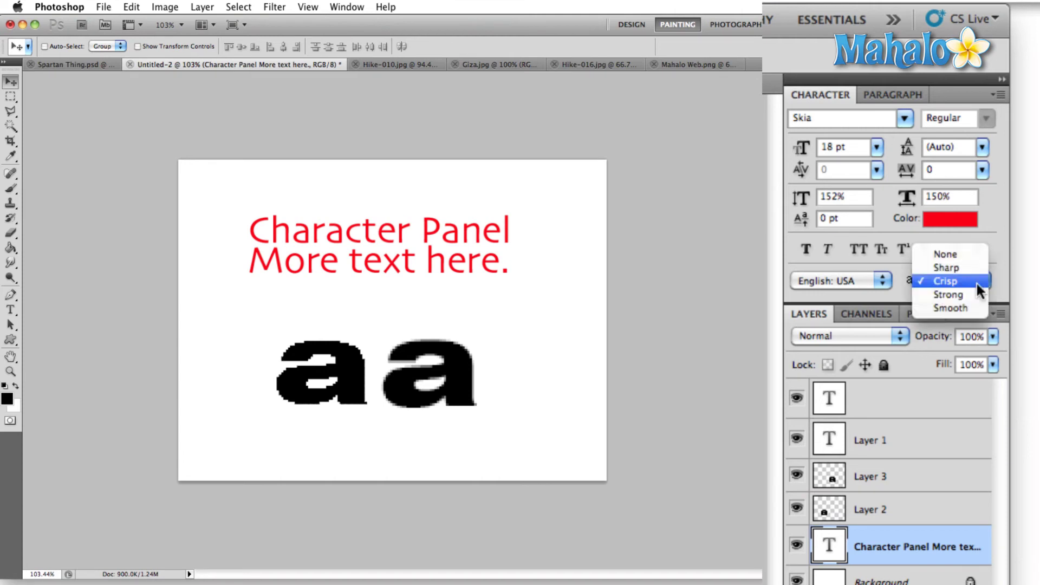
pyautogui.click(973, 290)
pyautogui.click(972, 284)
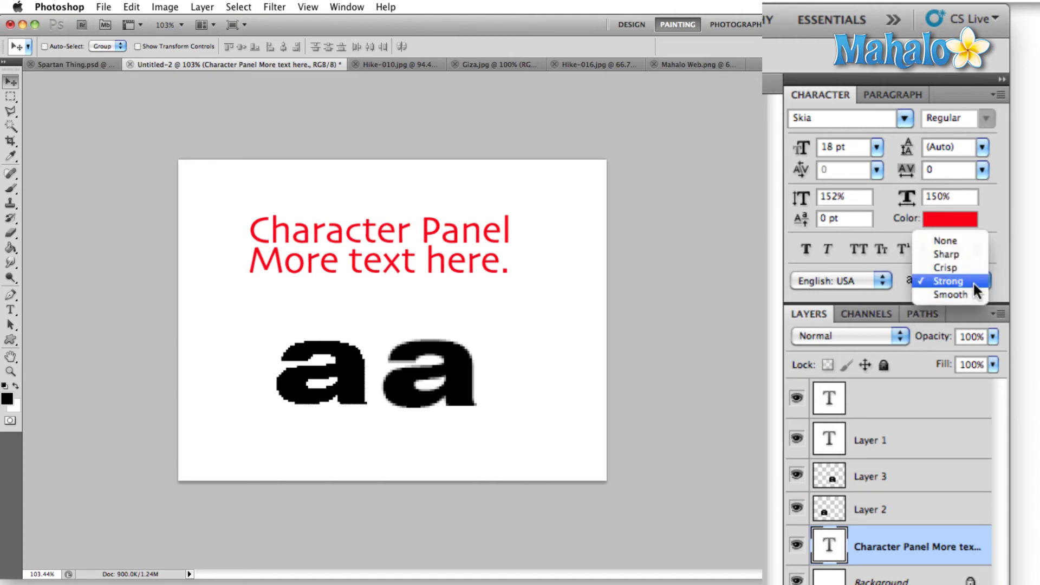
pyautogui.click(972, 290)
pyautogui.click(971, 286)
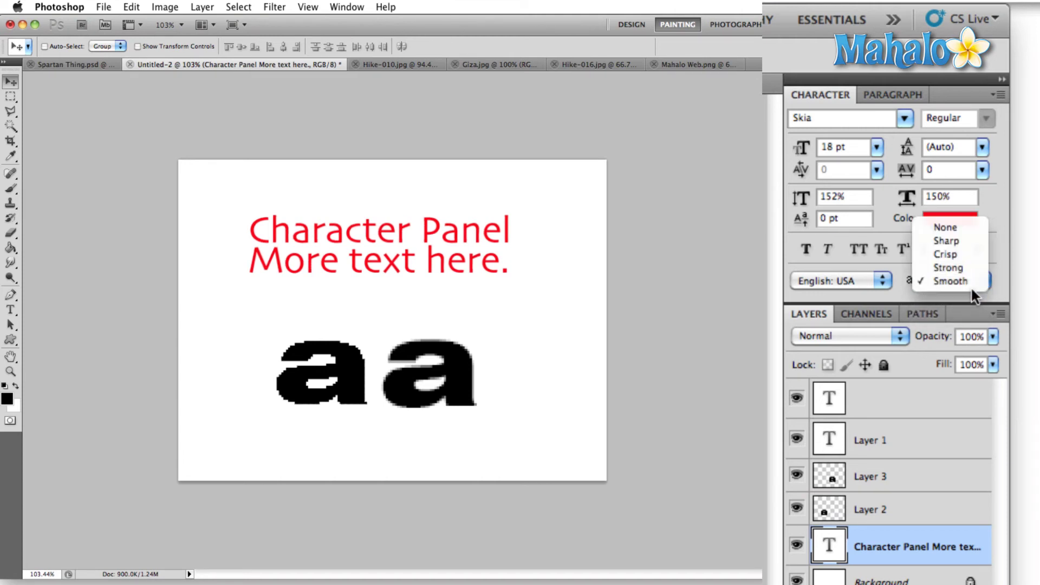
pyautogui.click(960, 227)
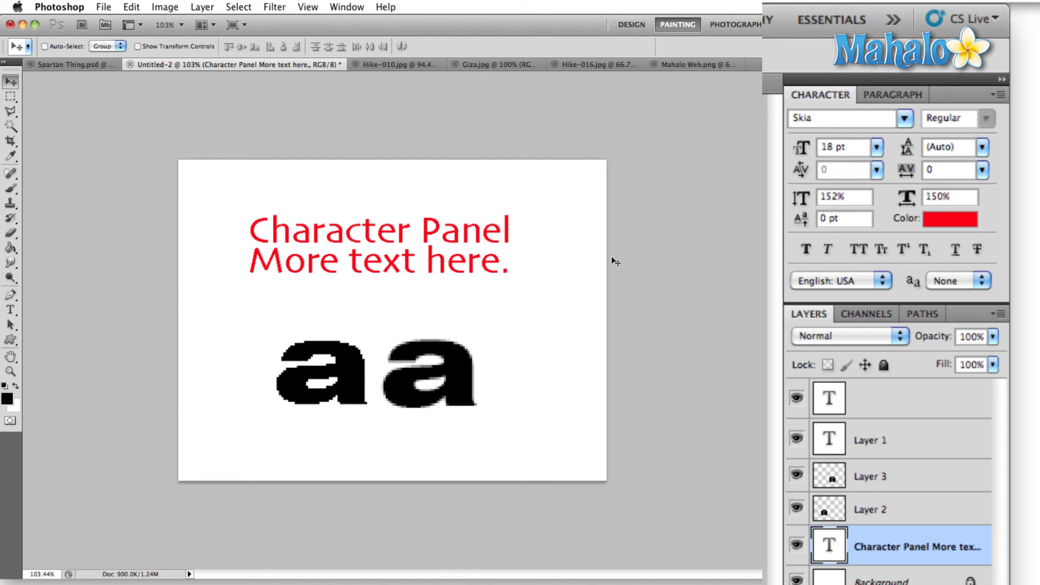
# Set the two-line text to the wendy font at 10 pt and view it at Actual Pixels
pyautogui.click(902, 118)
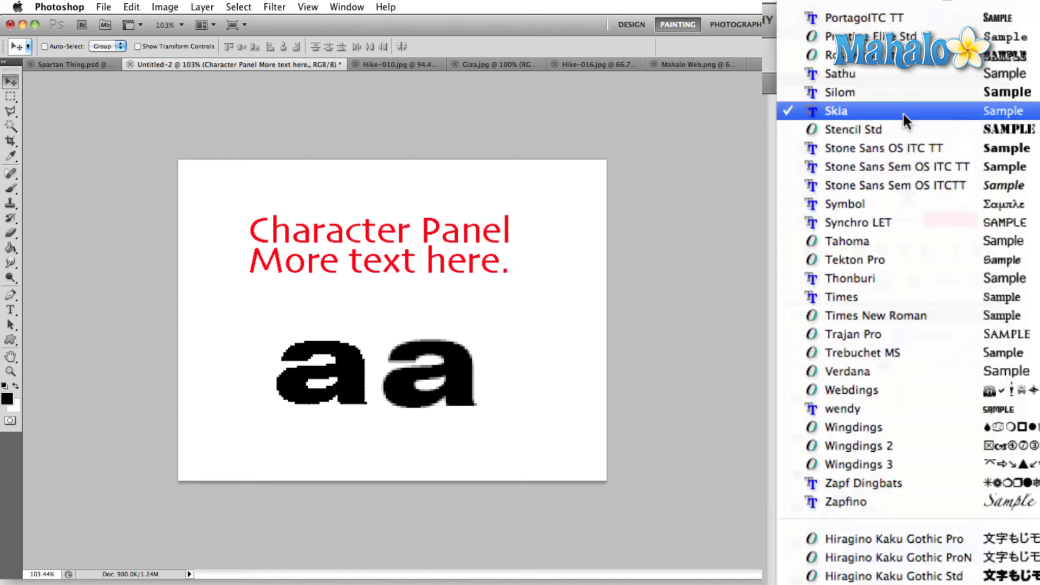
pyautogui.click(901, 411)
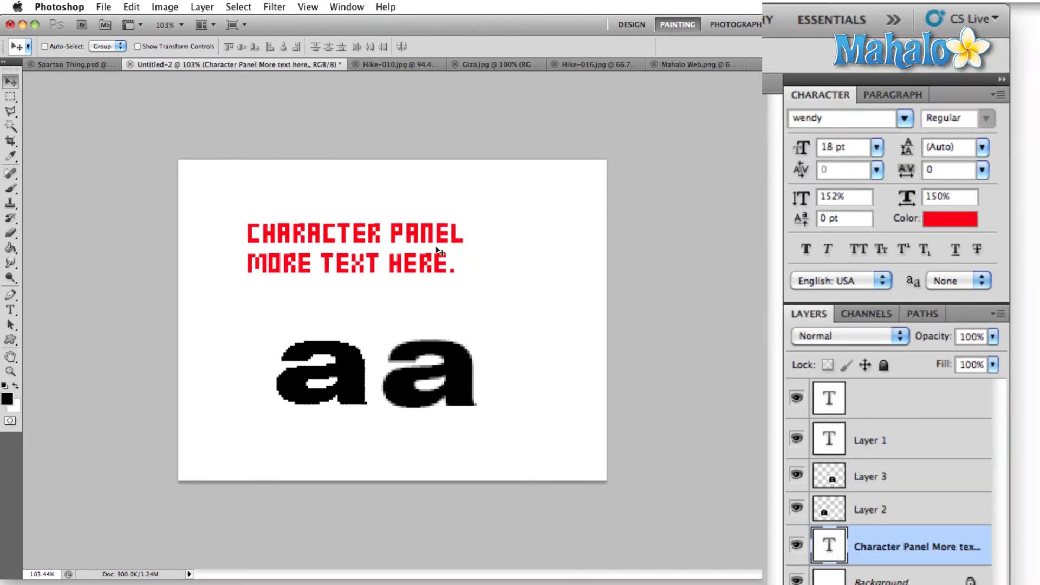
pyautogui.click(876, 147)
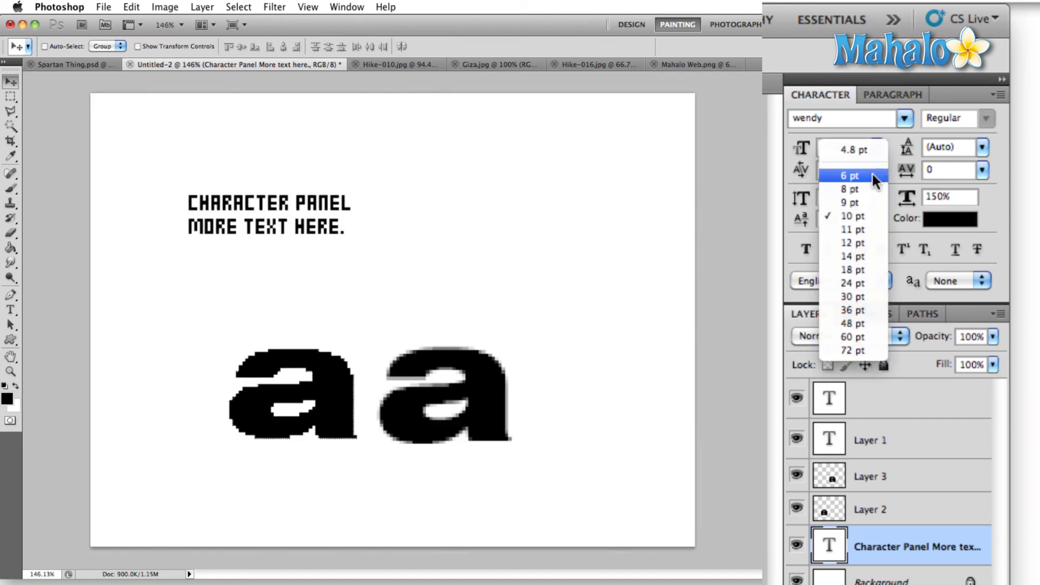
pyautogui.click(867, 216)
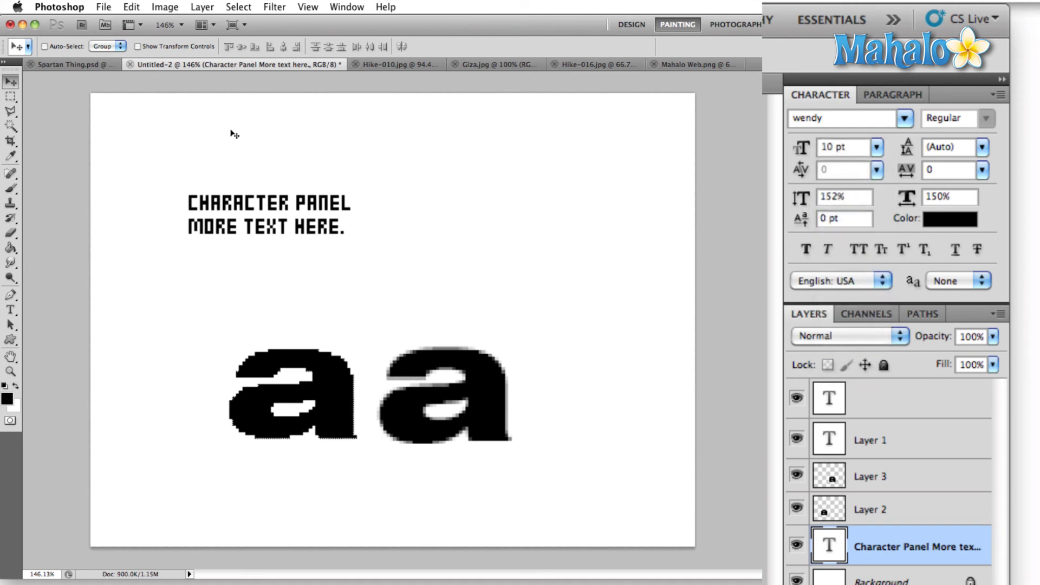
pyautogui.click(317, 9)
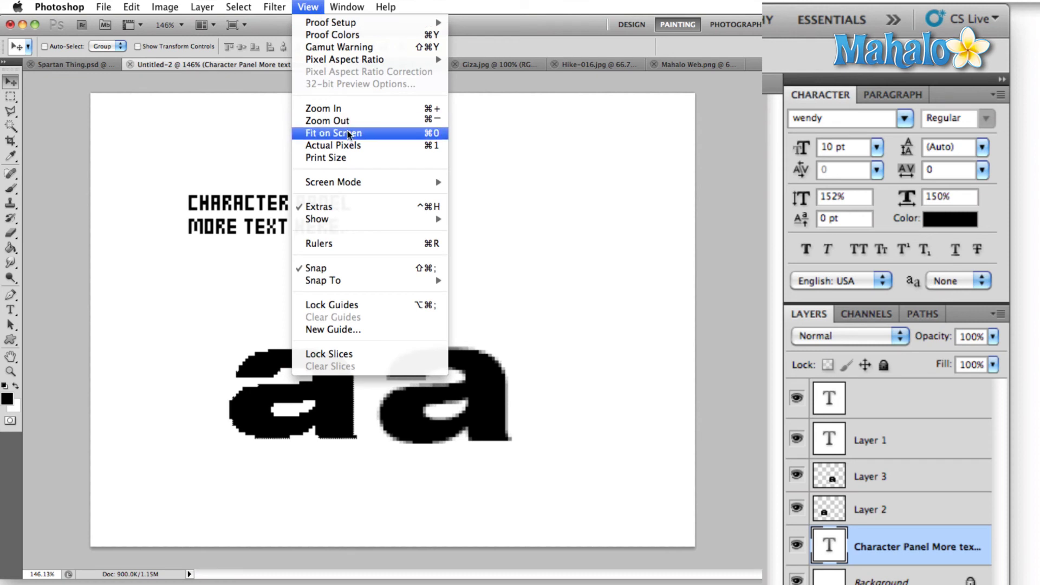
pyautogui.click(359, 152)
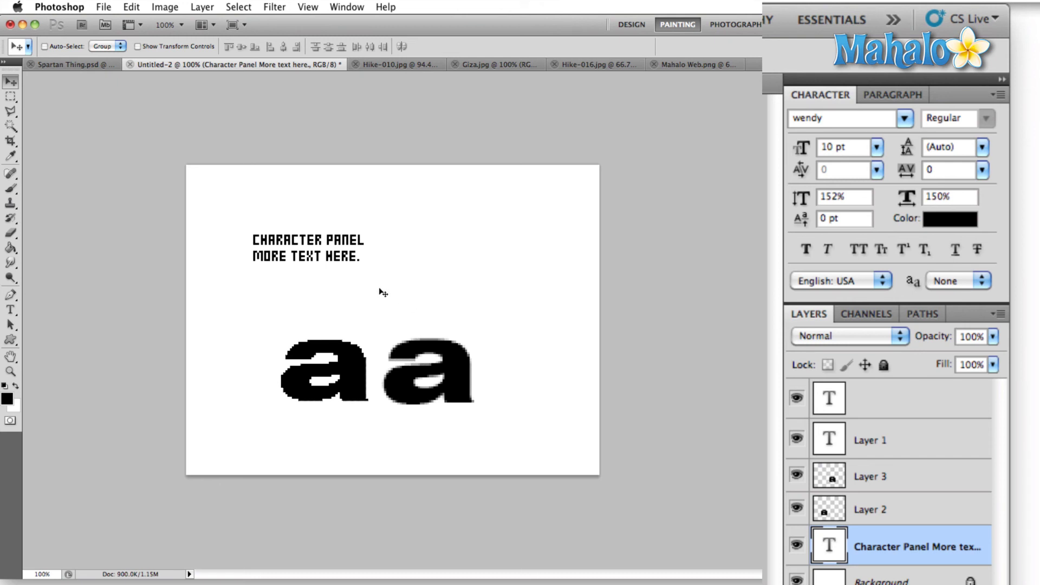
# Compare Strong, Crisp and Strong anti-aliasing on the wendy text, finally settling on Smooth
pyautogui.click(985, 280)
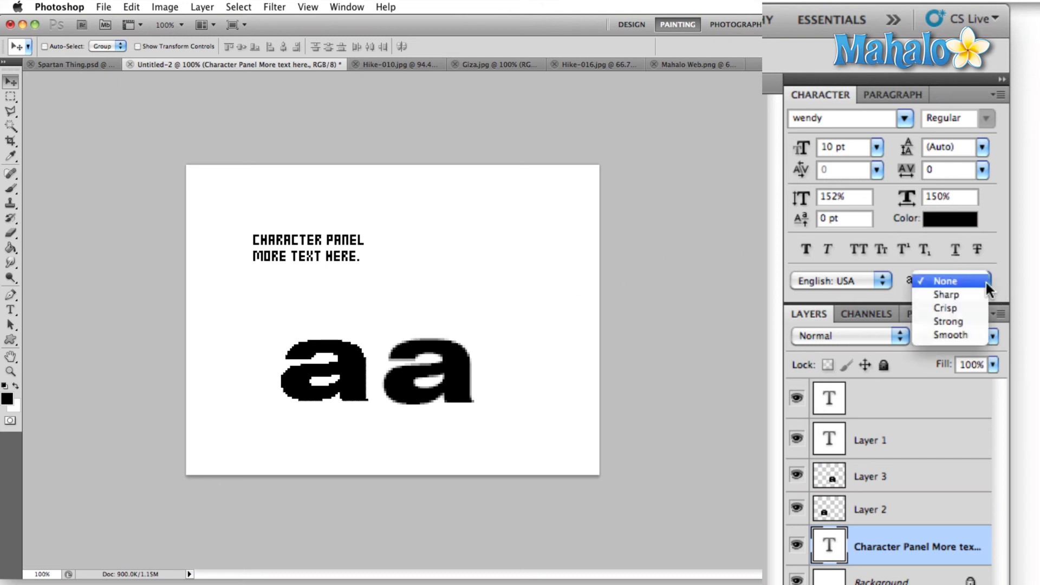
pyautogui.click(964, 321)
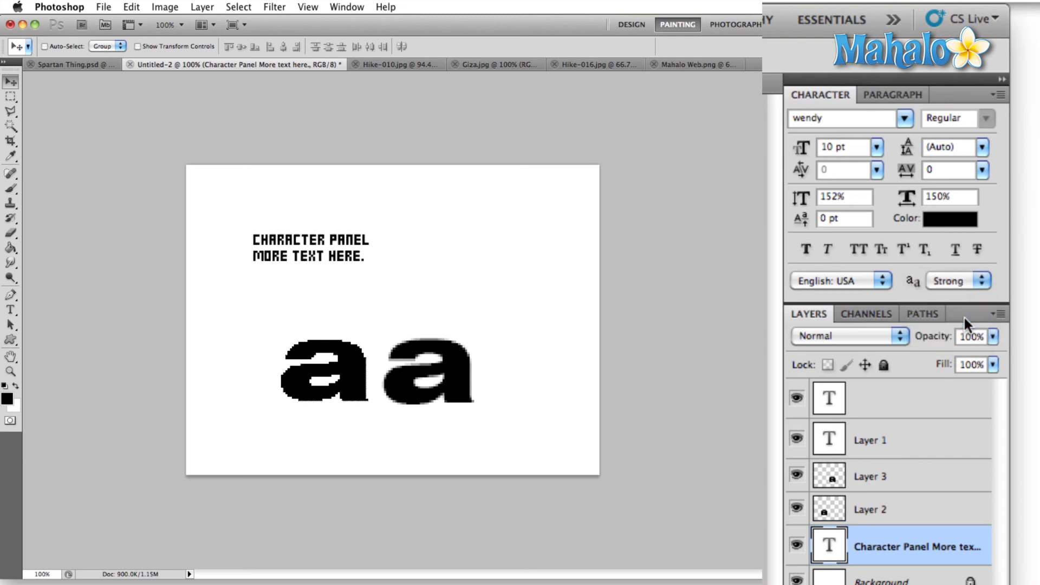
pyautogui.click(964, 281)
pyautogui.click(957, 267)
pyautogui.click(957, 280)
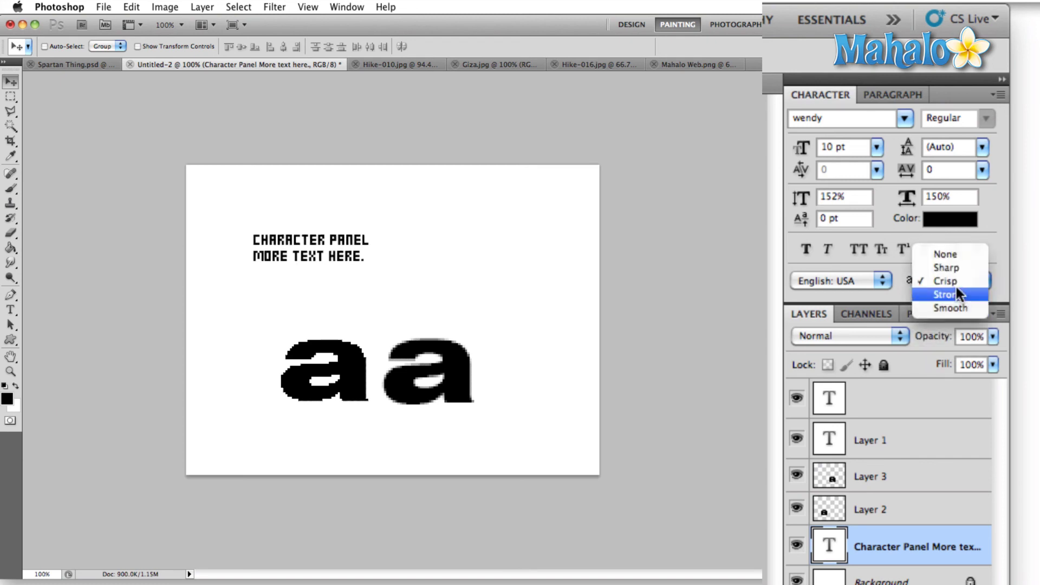
pyautogui.click(955, 290)
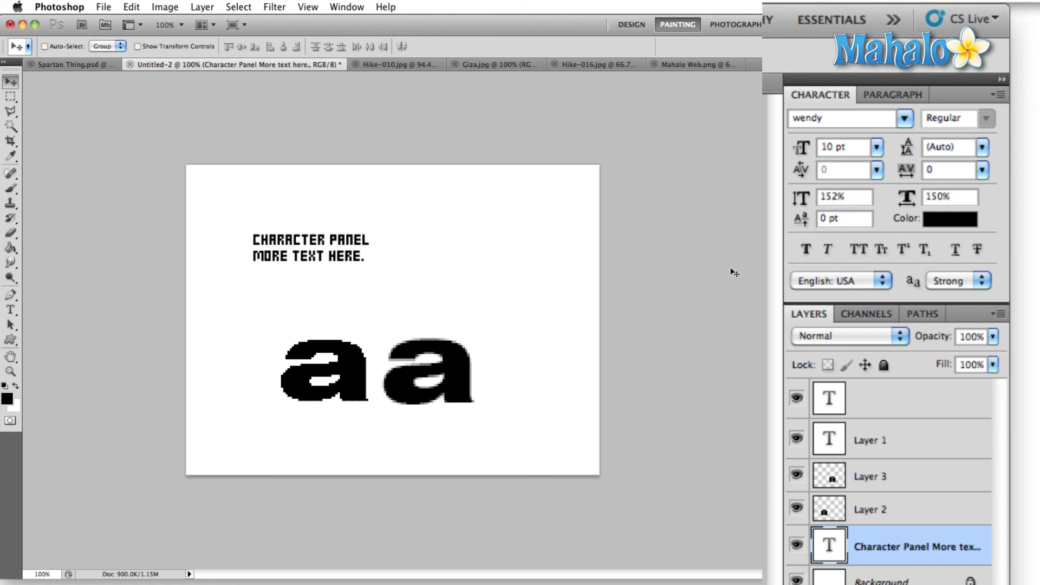
pyautogui.click(982, 280)
pyautogui.click(975, 290)
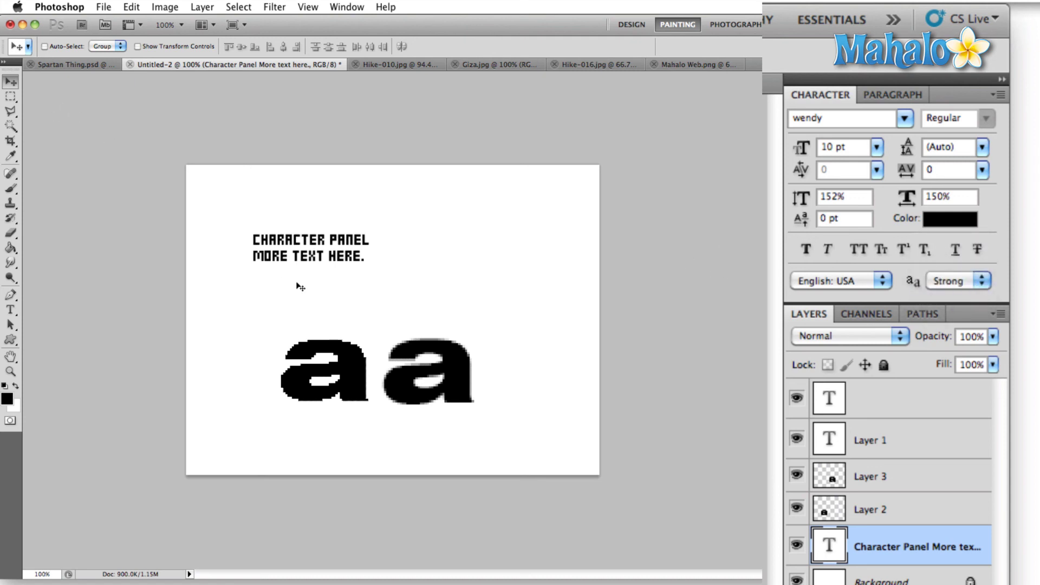